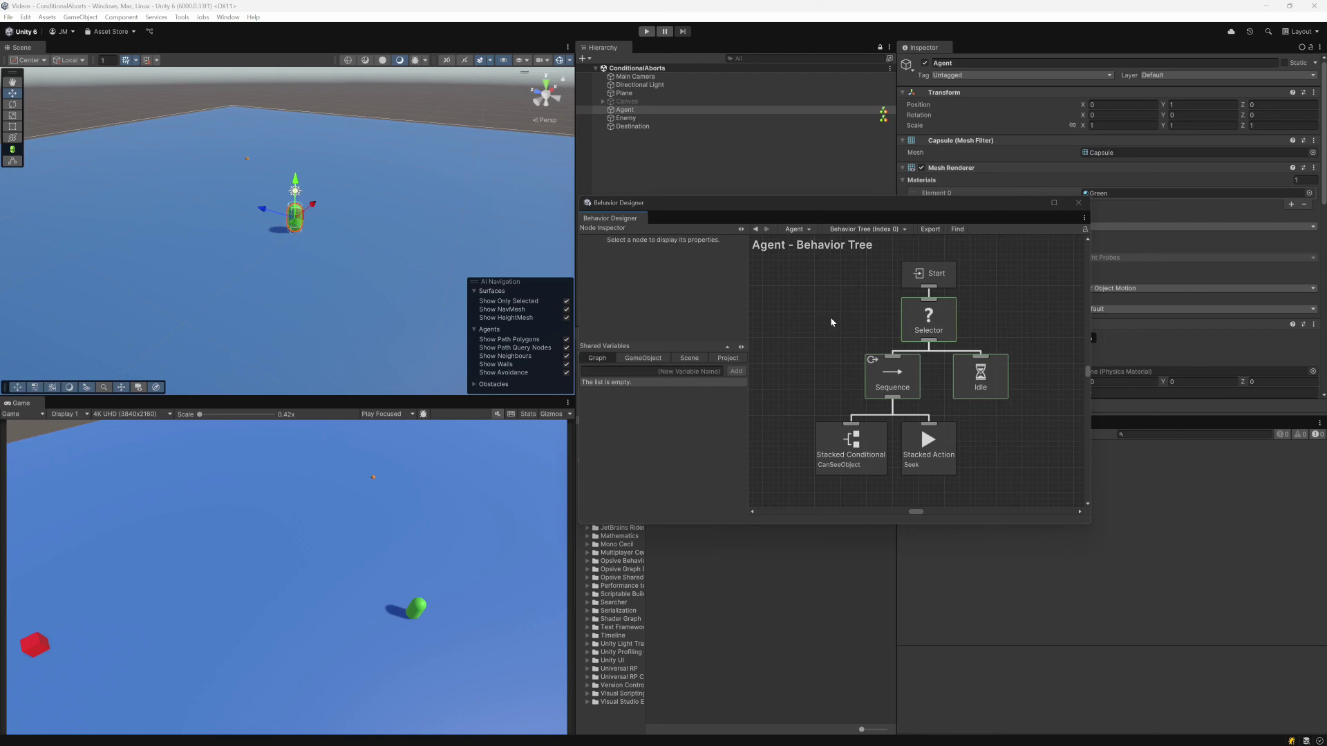
- Start the scene, pause it, and view the Enemy's behavior tree with the Enemy framed in the scene
{"action": "key", "text": "ctrl+p"}
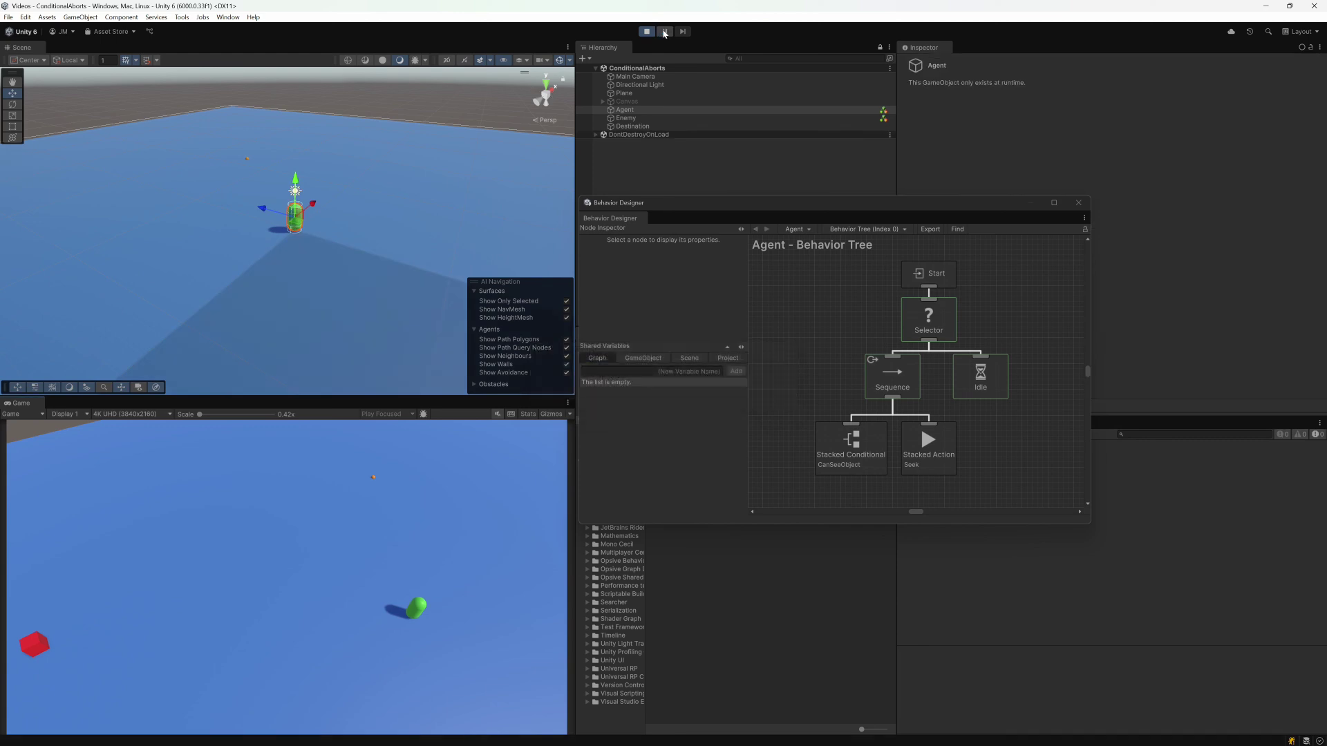
{"action": "left_click", "coordinate": [664, 32]}
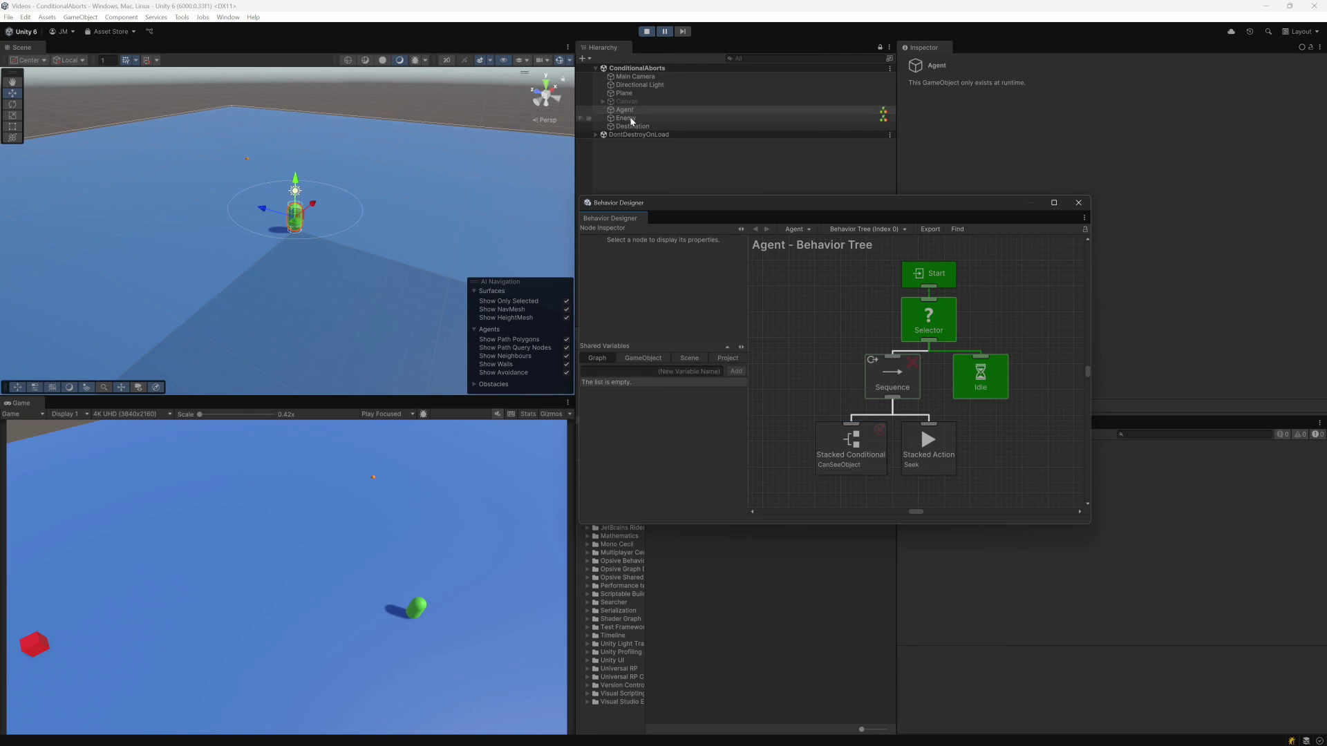
{"action": "left_click", "coordinate": [626, 119]}
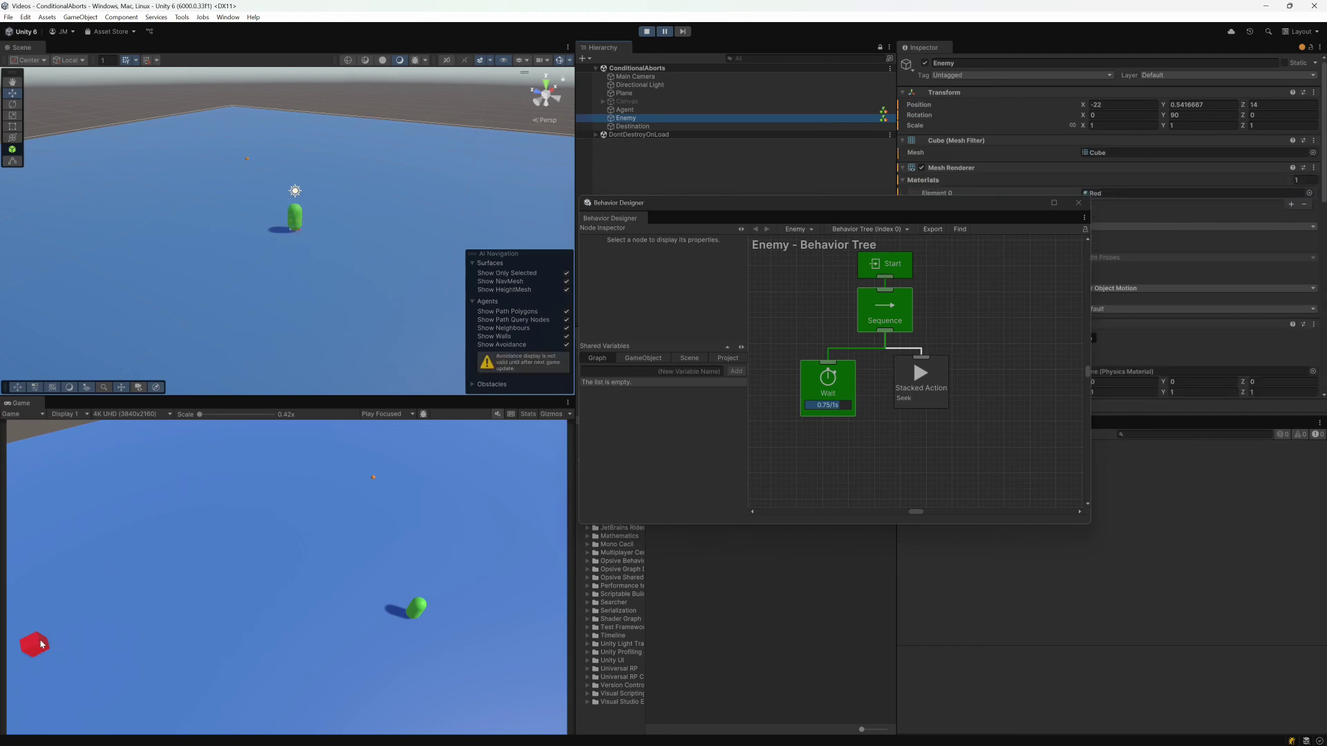
{"action": "key", "text": "f"}
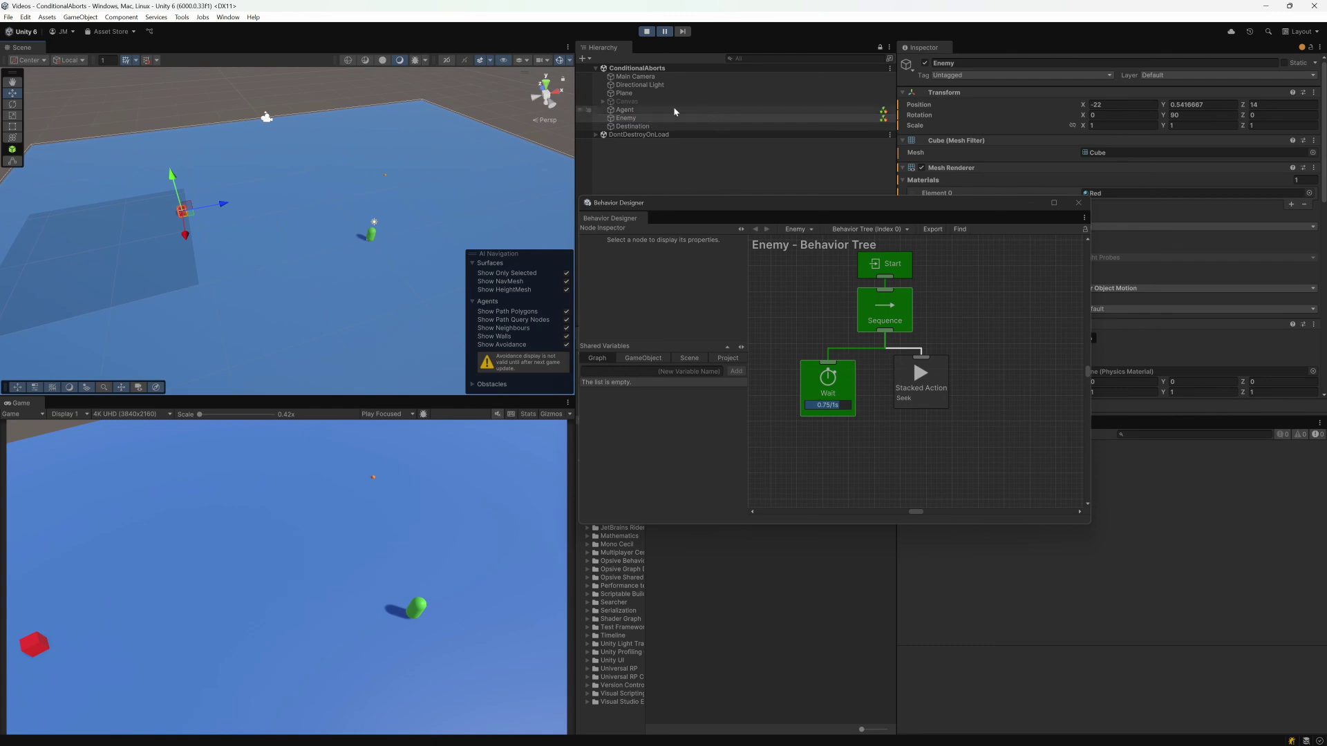
- Show the Agent's behavior tree, resume the simulation, and pause it once the Agent's Seek action is running
{"action": "left_click", "coordinate": [654, 110]}
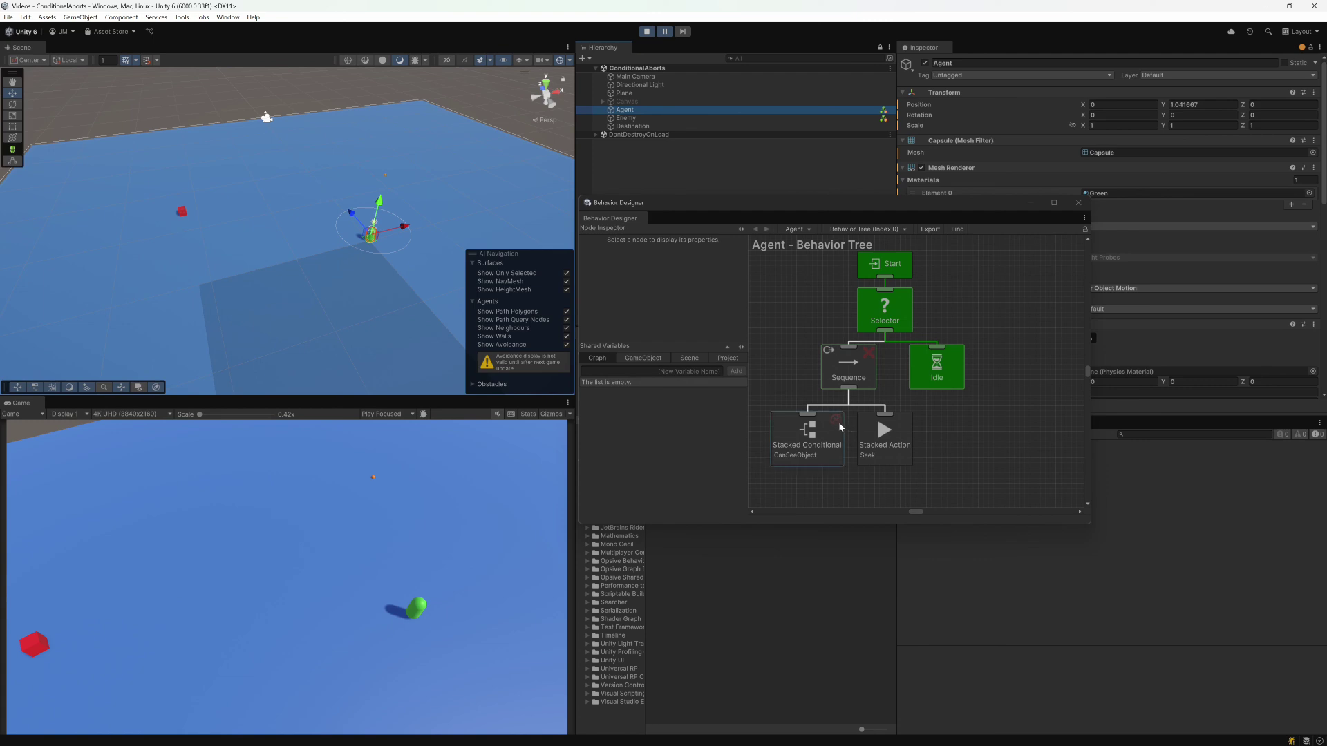
{"action": "left_click", "coordinate": [979, 434]}
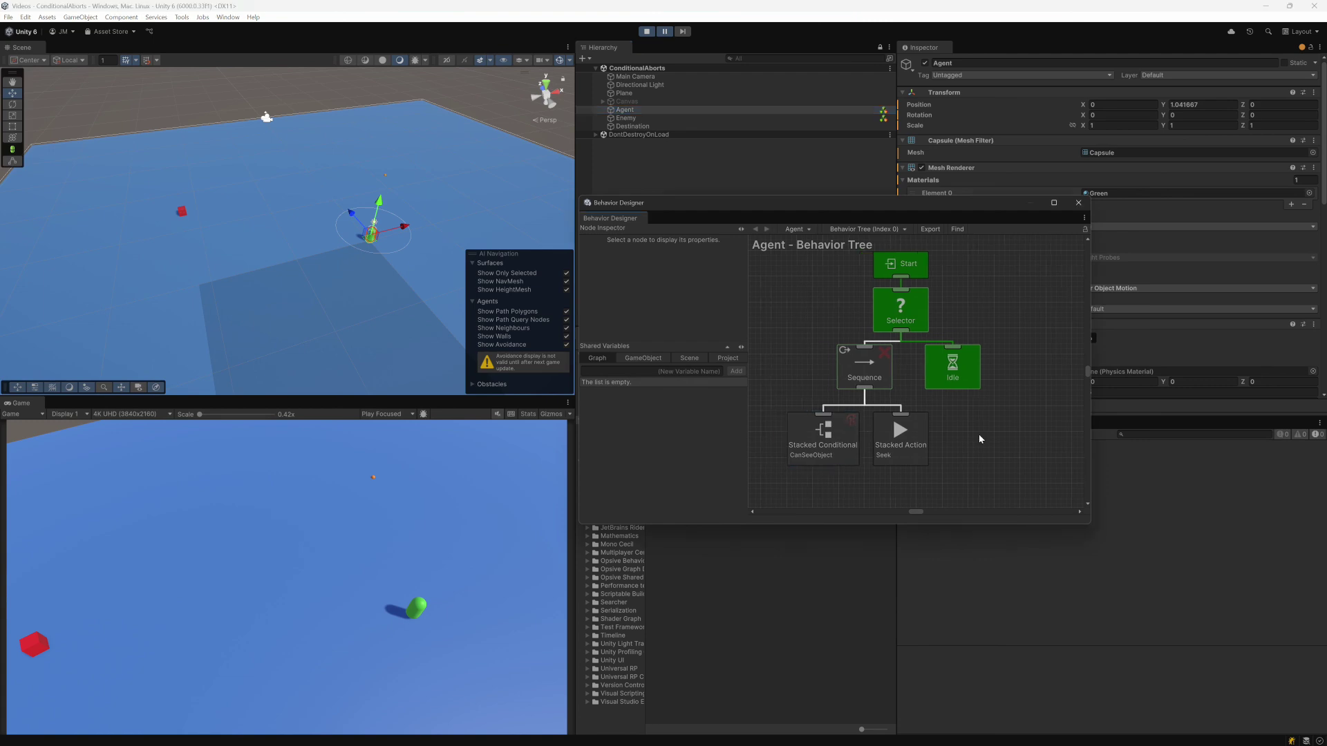
{"action": "left_click", "coordinate": [664, 32]}
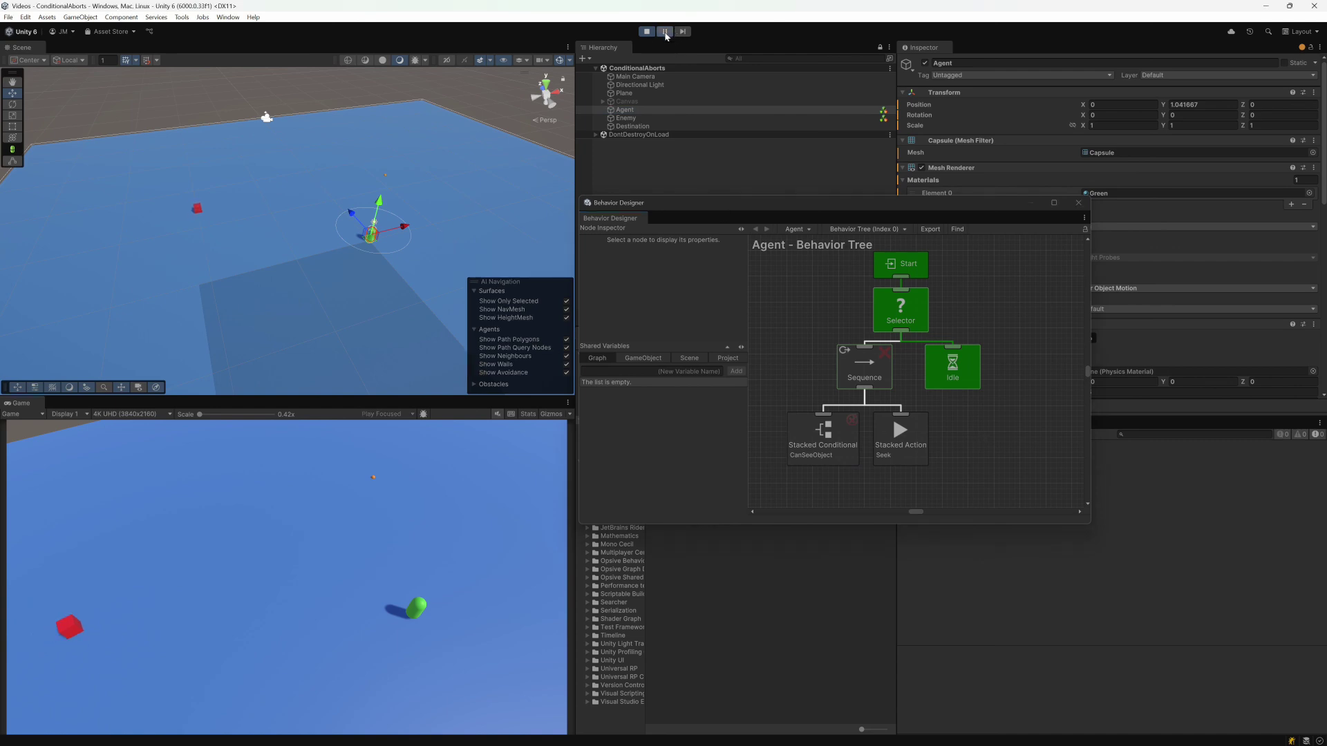
{"action": "left_click", "coordinate": [665, 32]}
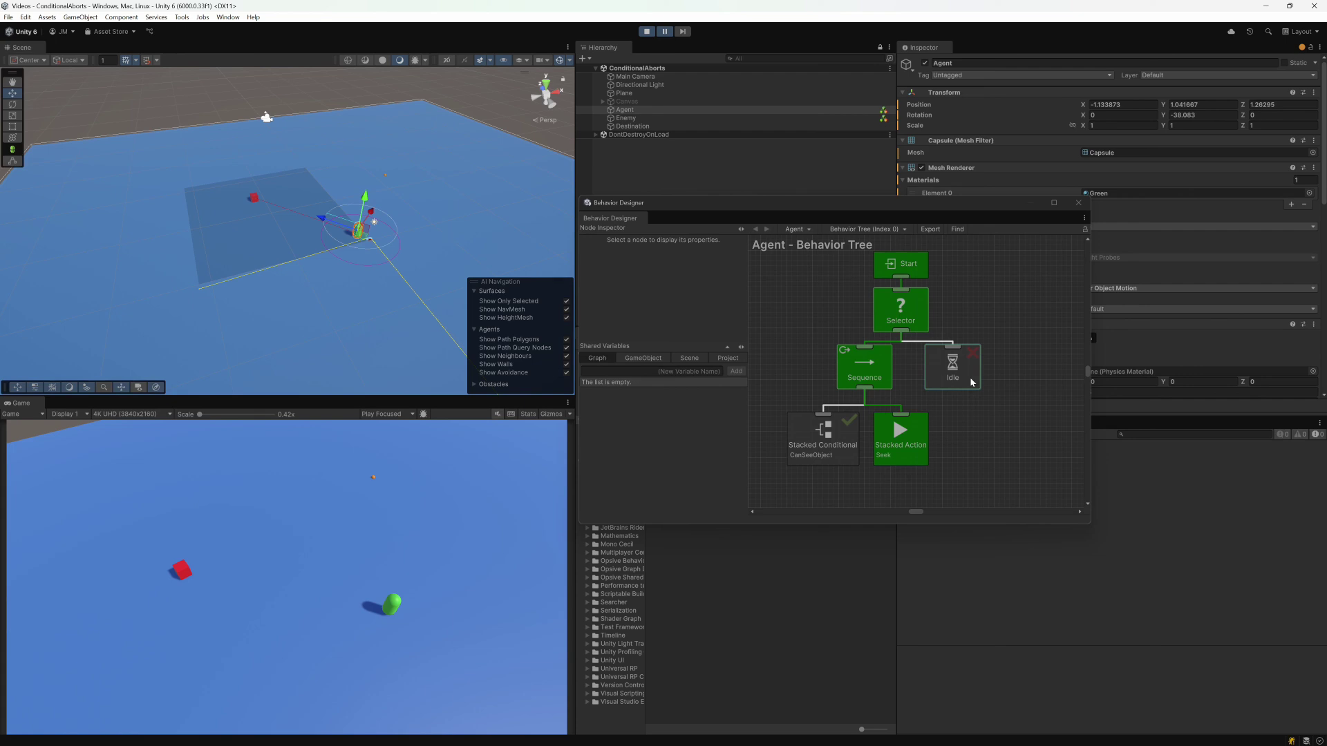
- Examine the Sequence node's Abort Type and its available options without changing the setting
{"action": "left_click", "coordinate": [874, 375]}
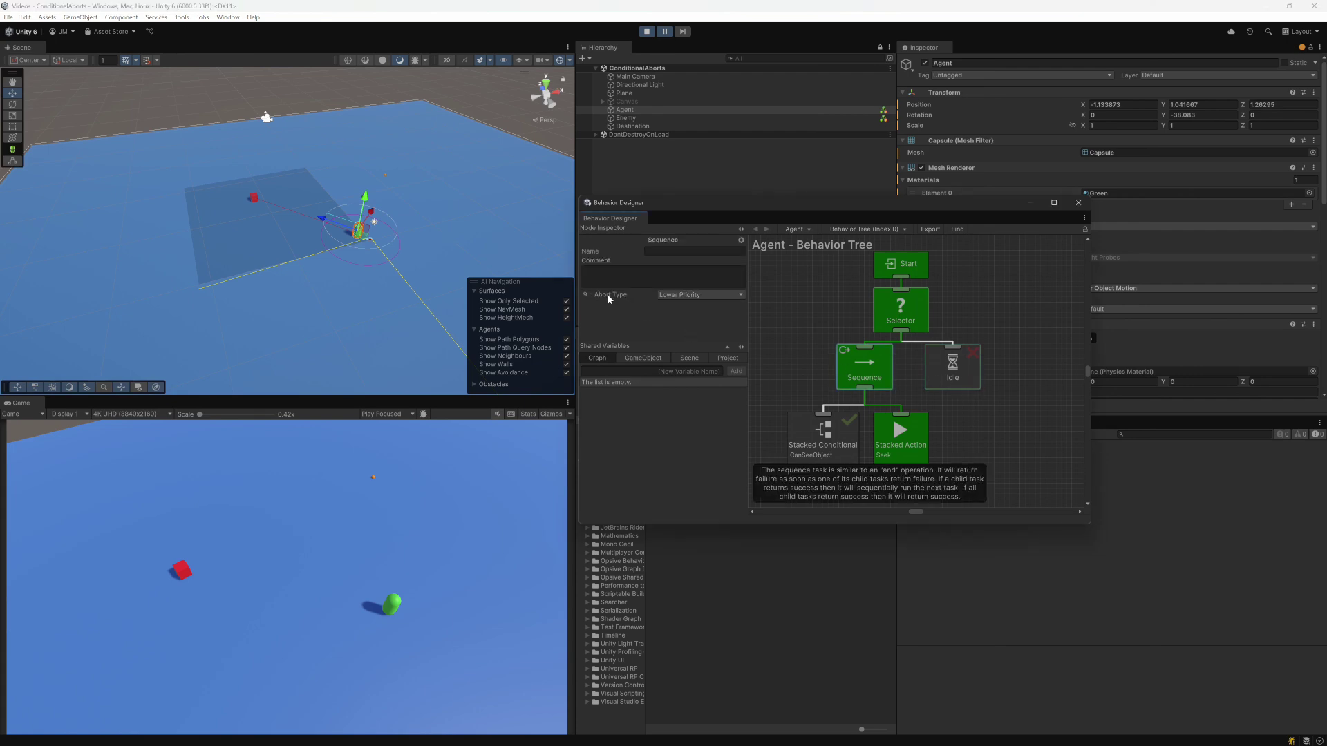
{"action": "left_click", "coordinate": [1009, 422]}
{"action": "left_click", "coordinate": [874, 375]}
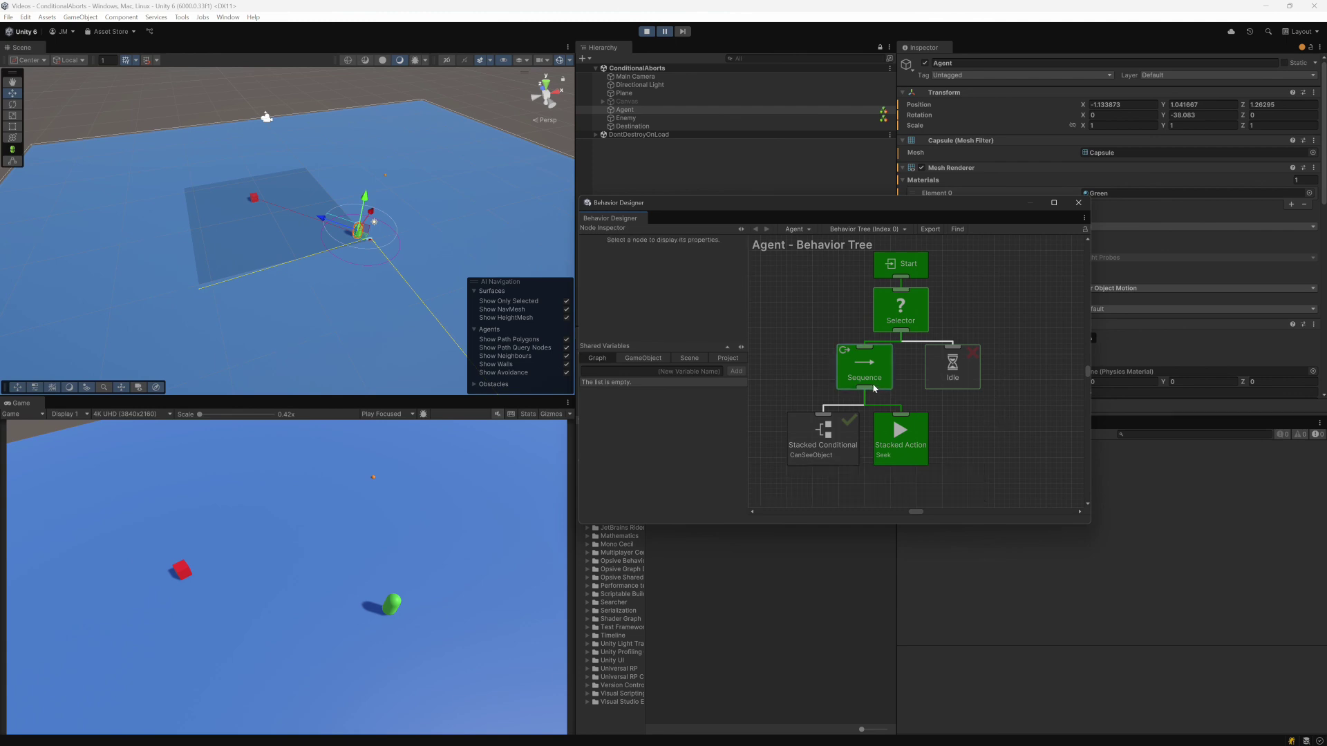
{"action": "left_click", "coordinate": [702, 297]}
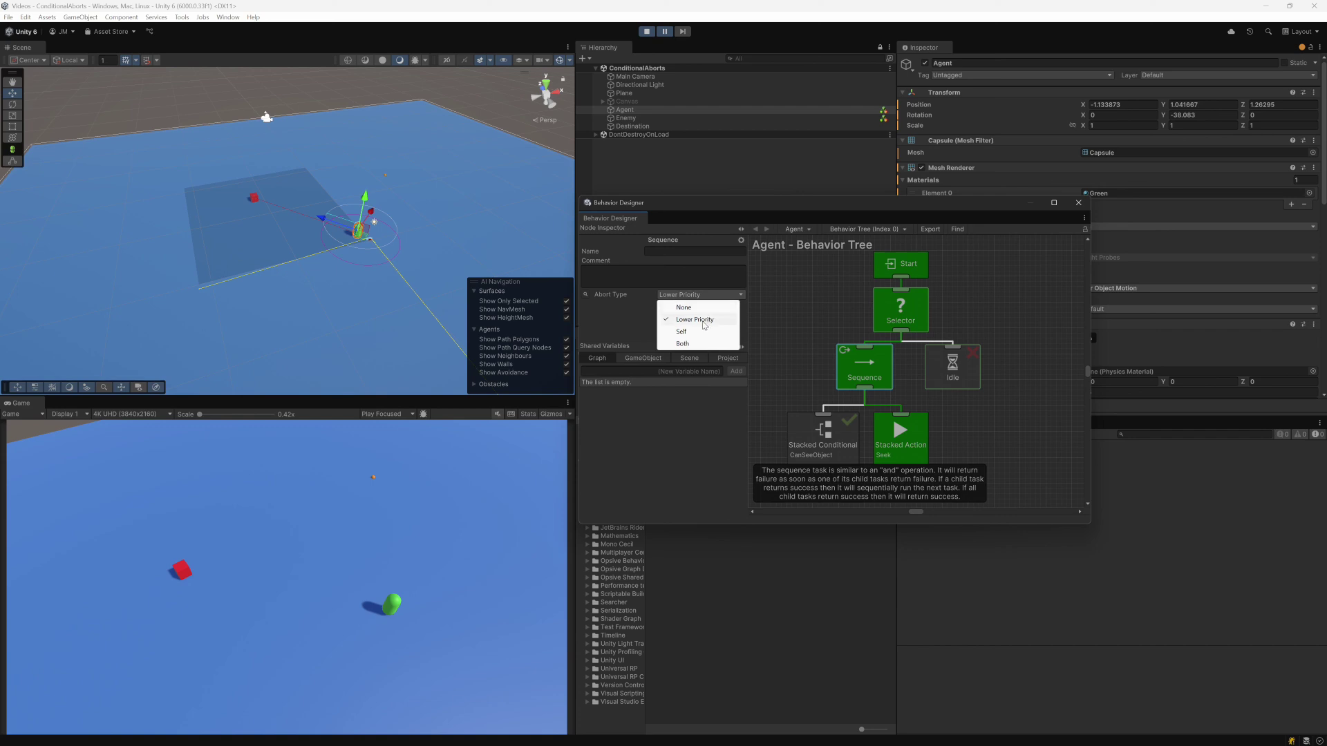
{"action": "left_click", "coordinate": [1004, 401]}
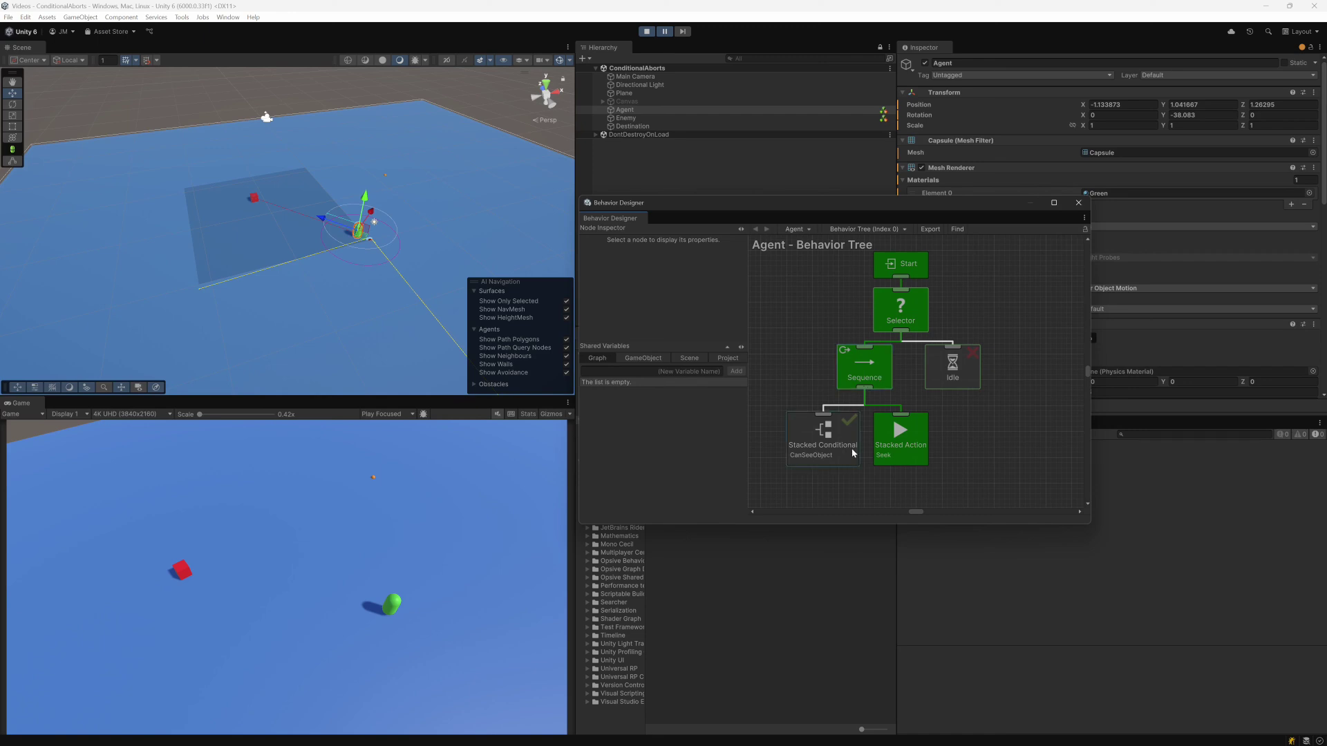
- Restart the simulation from the beginning, review the Sequence node's Abort Type beside the Idle branch, and end play mode
{"action": "left_click", "coordinate": [647, 32]}
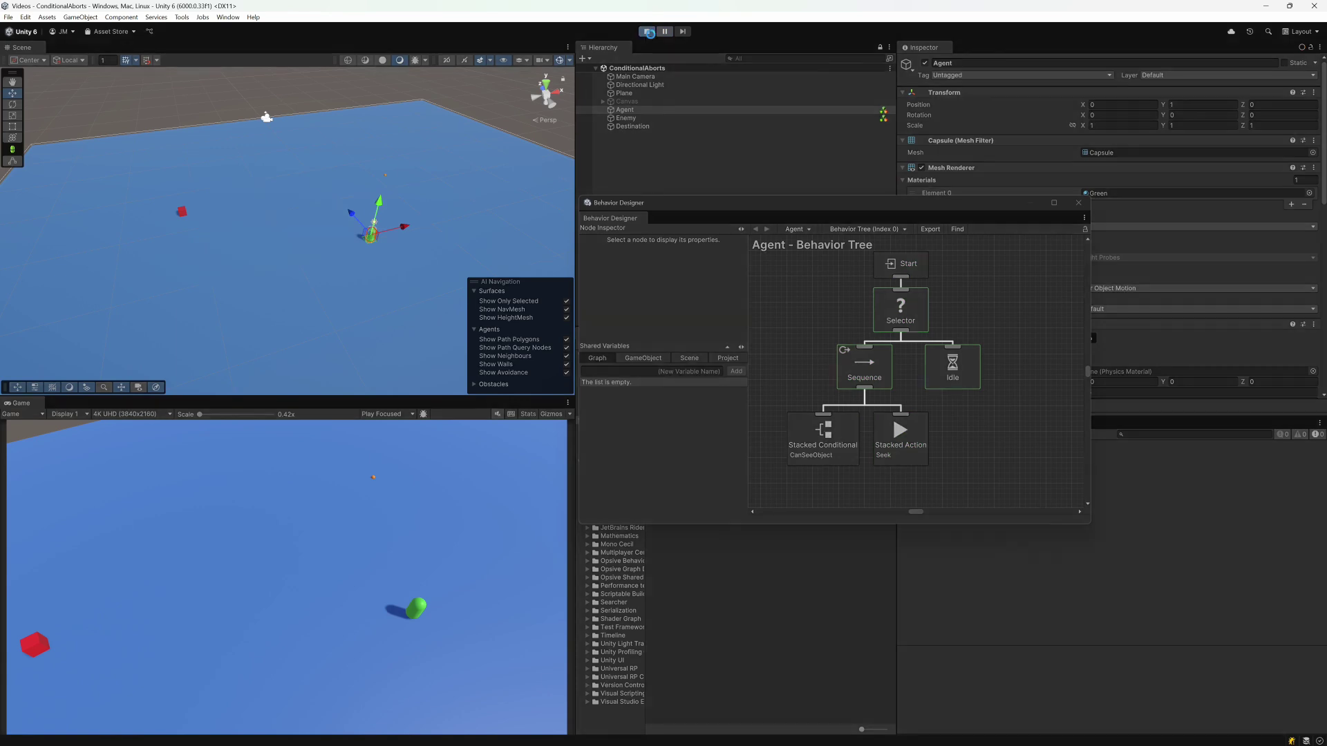
{"action": "left_click", "coordinate": [647, 32]}
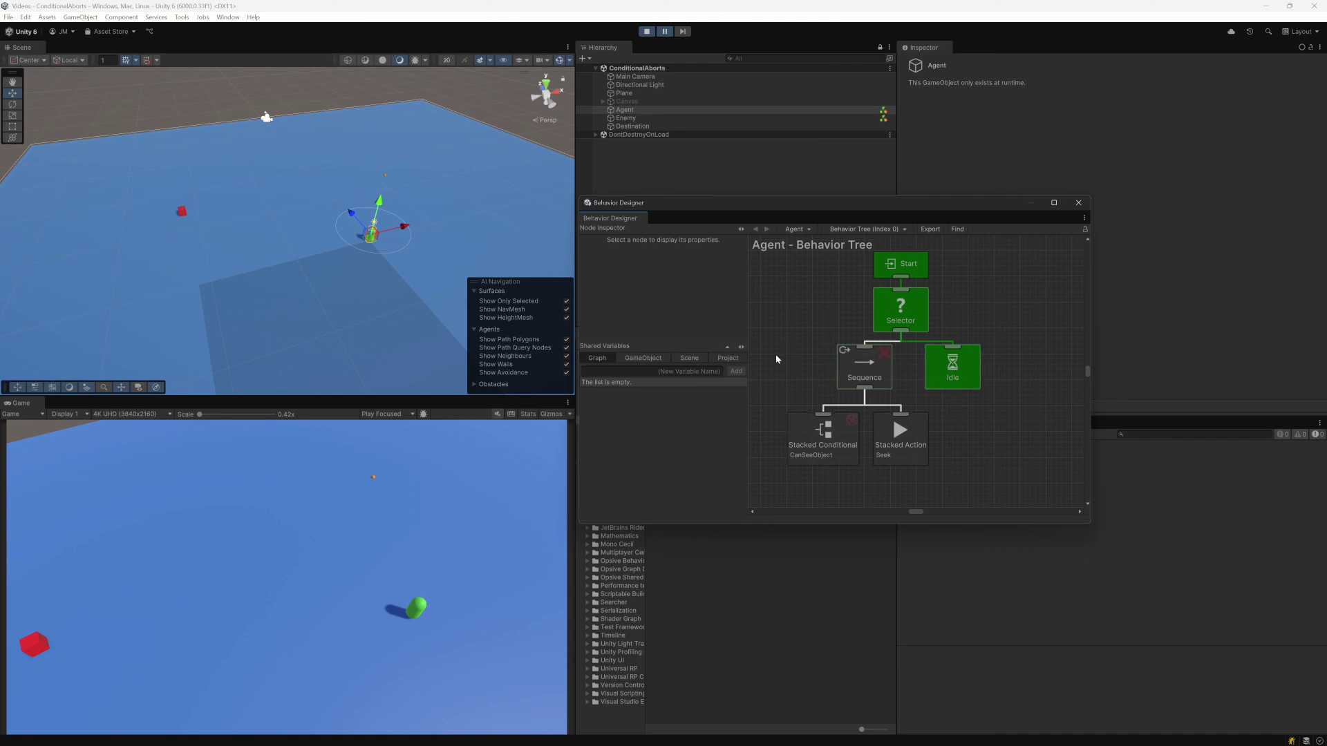
{"action": "middle_click_drag", "start_coordinate": [776, 359], "coordinate": [814, 360]}
{"action": "left_click", "coordinate": [911, 366]}
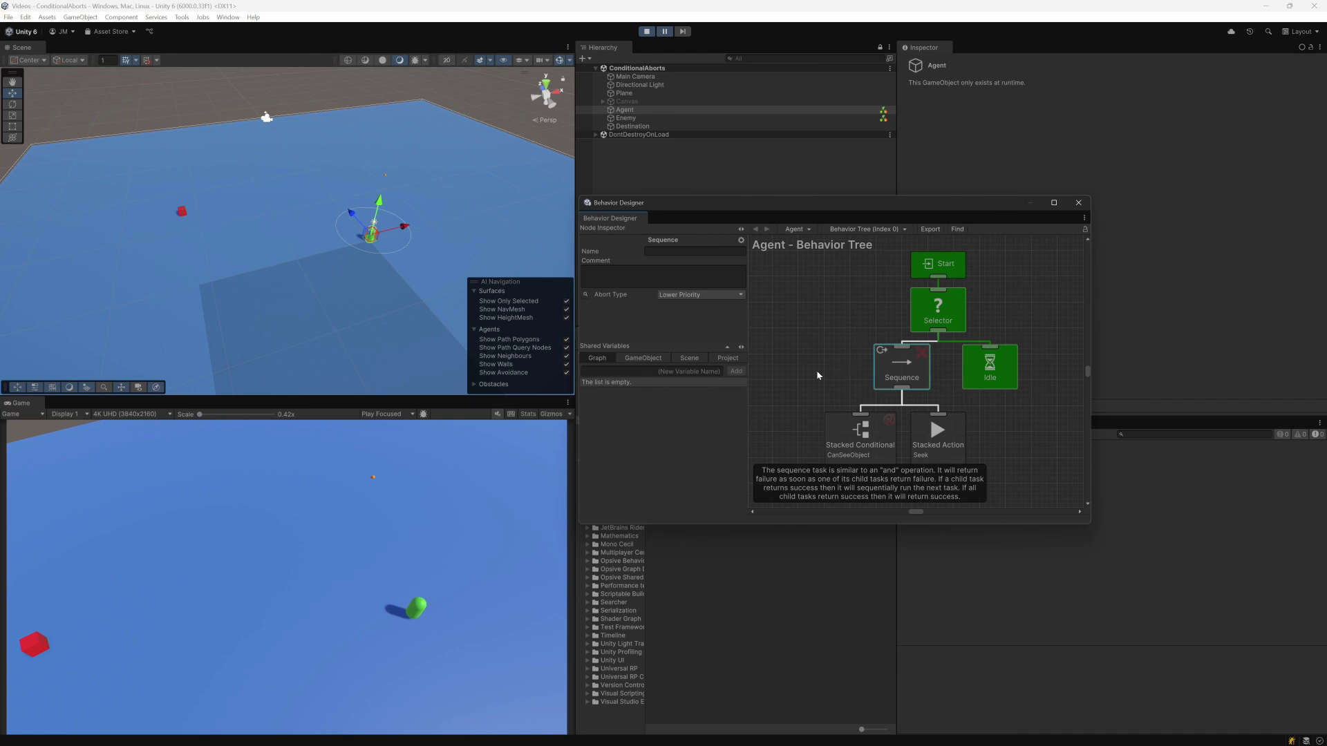
{"action": "left_click", "coordinate": [843, 389]}
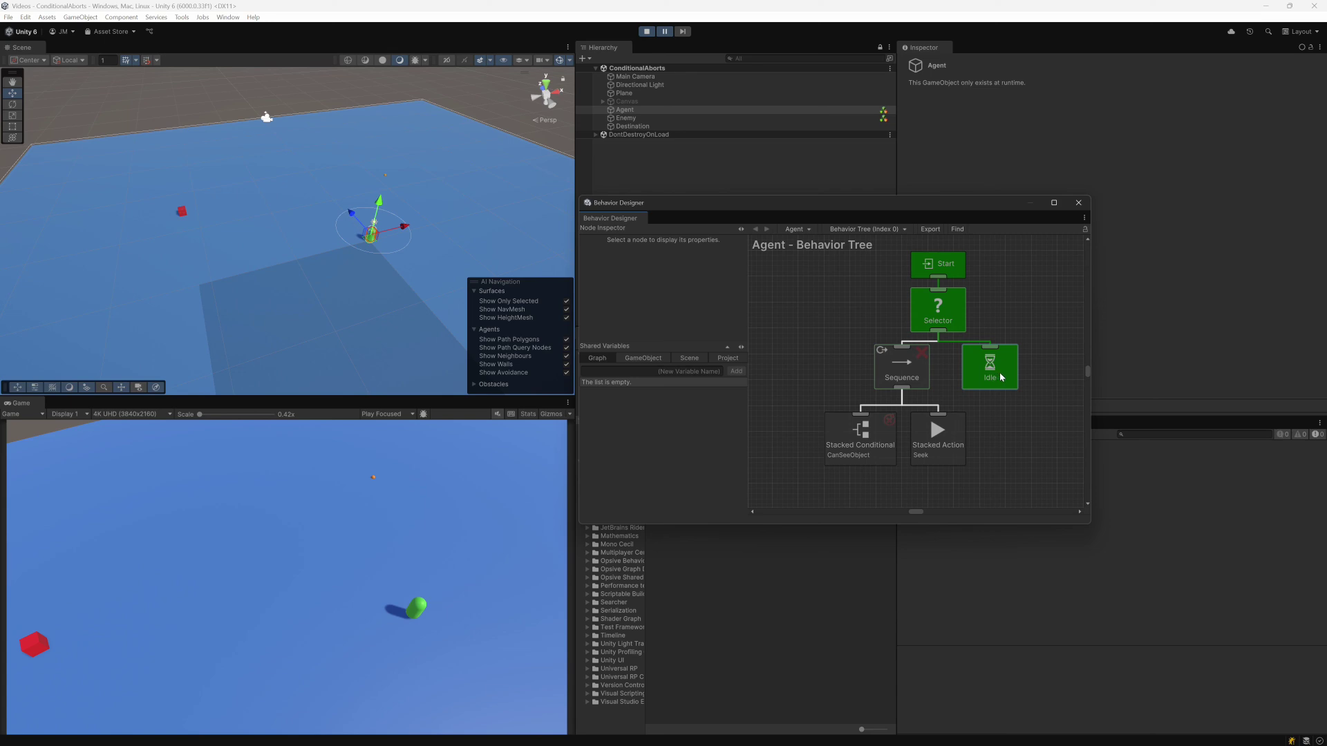
{"action": "left_click", "coordinate": [927, 376]}
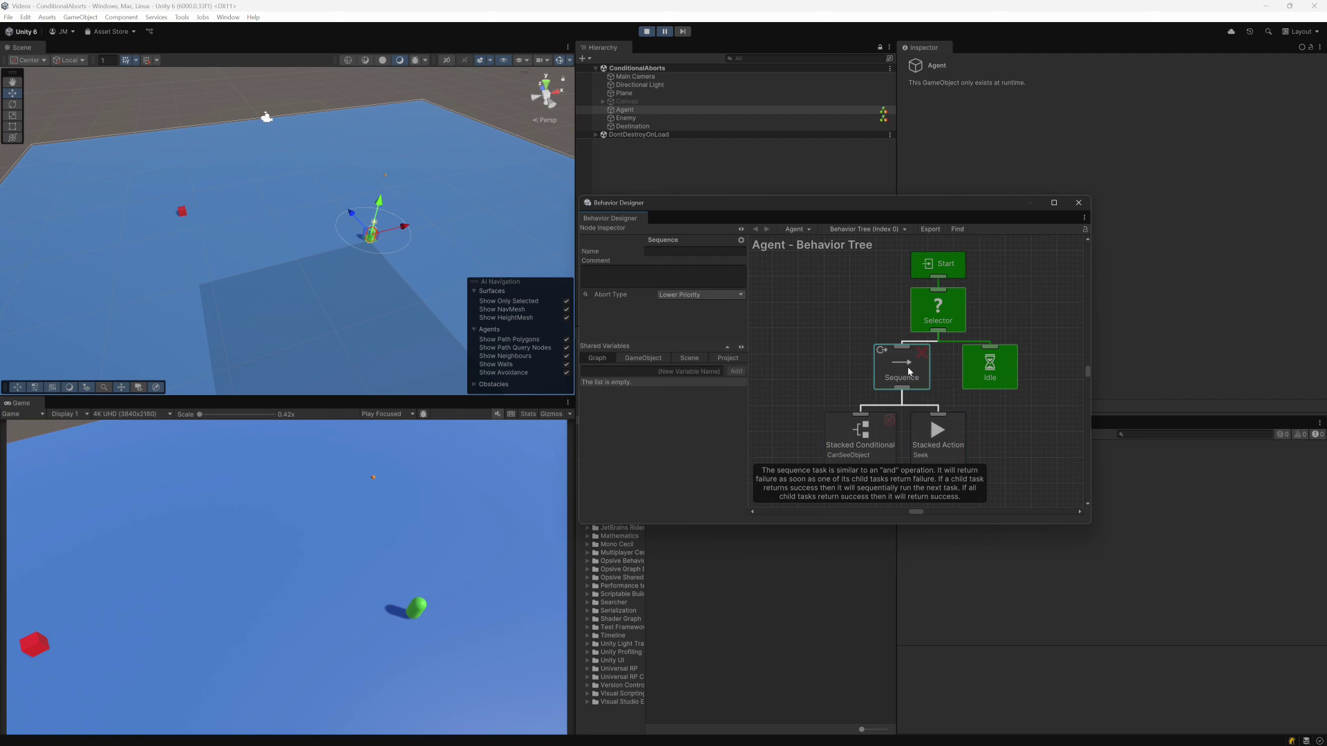
{"action": "left_click", "coordinate": [996, 427]}
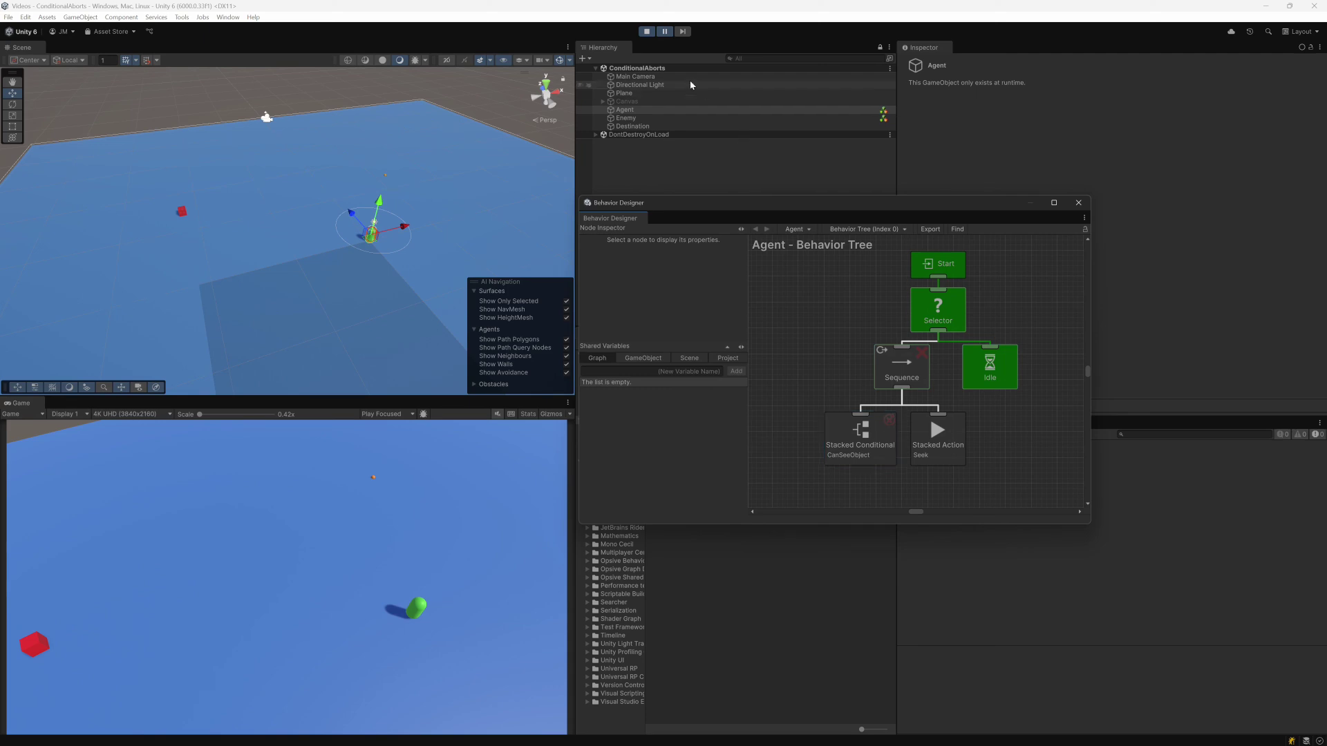
{"action": "left_click", "coordinate": [647, 32]}
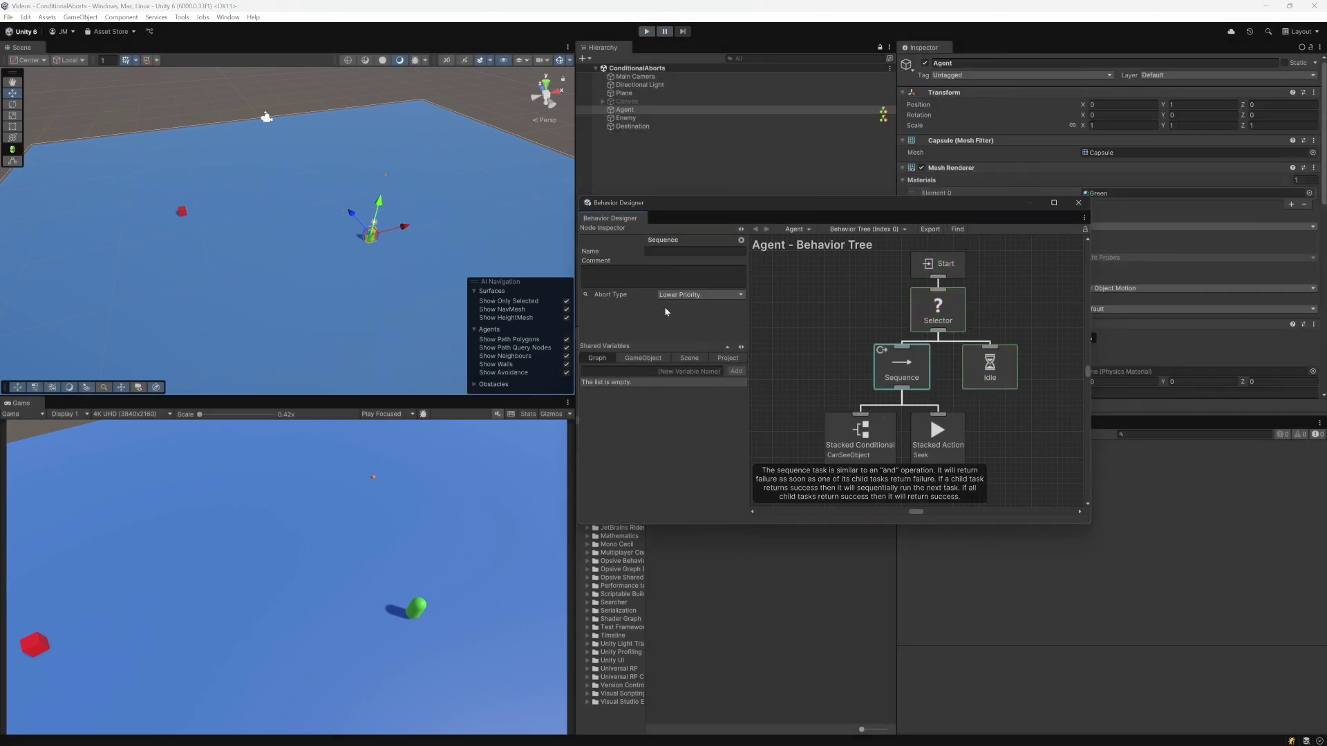
- Set the Sequence node's Abort Type to Self and review the node in the Agent's tree
{"action": "left_click", "coordinate": [698, 294]}
{"action": "left_click", "coordinate": [687, 335]}
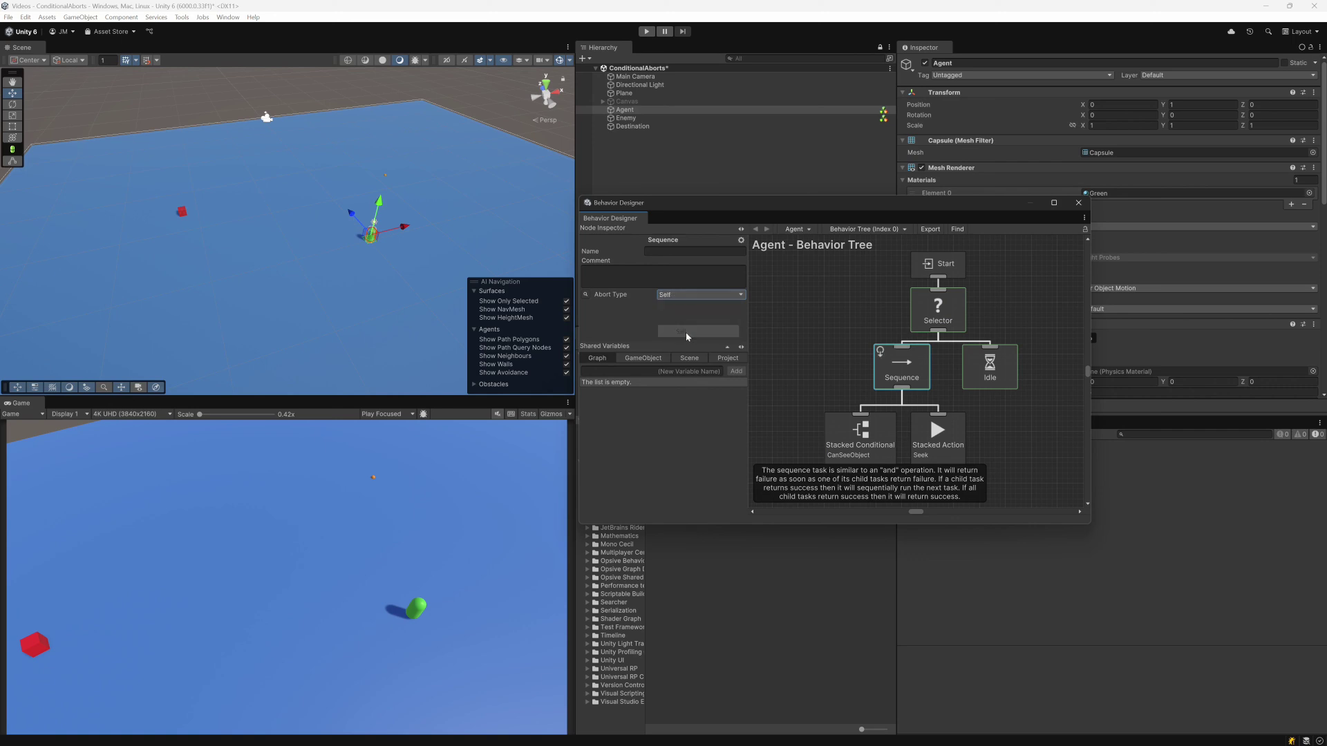
{"action": "left_click", "coordinate": [834, 391]}
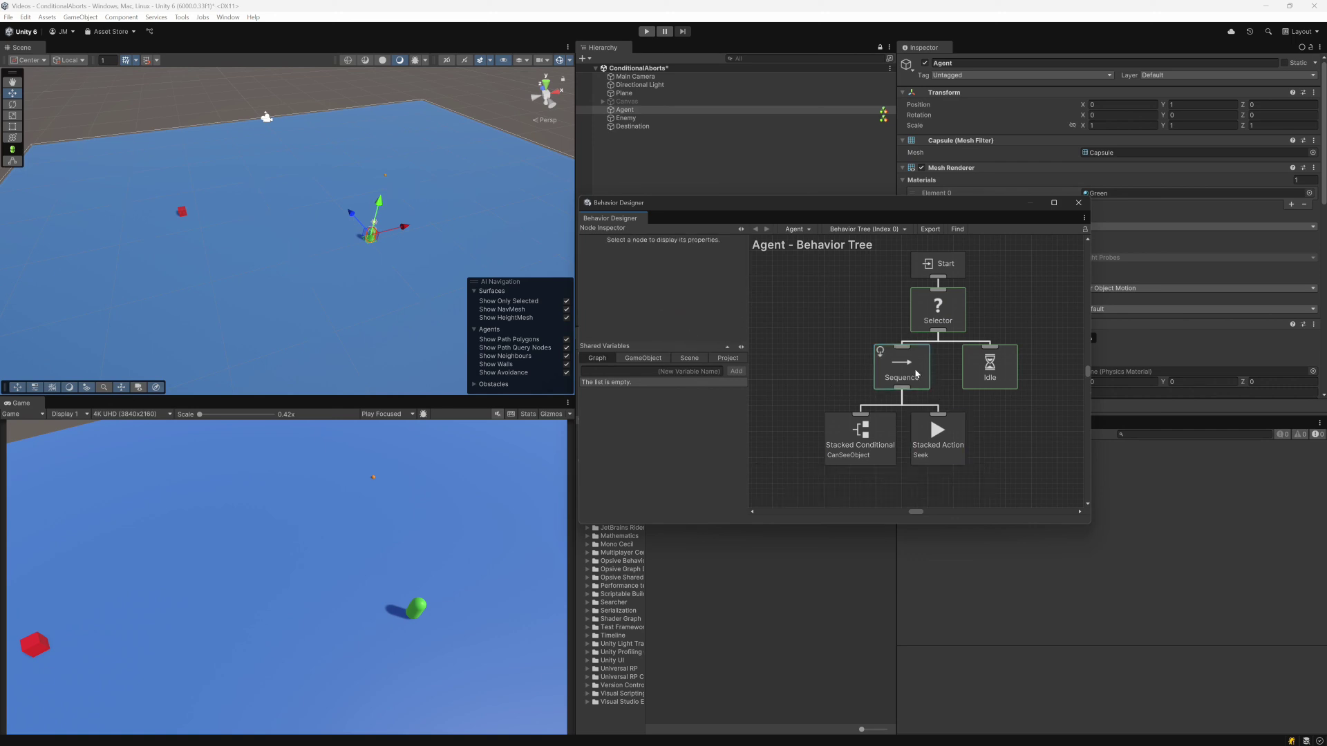
{"action": "left_click", "coordinate": [896, 369]}
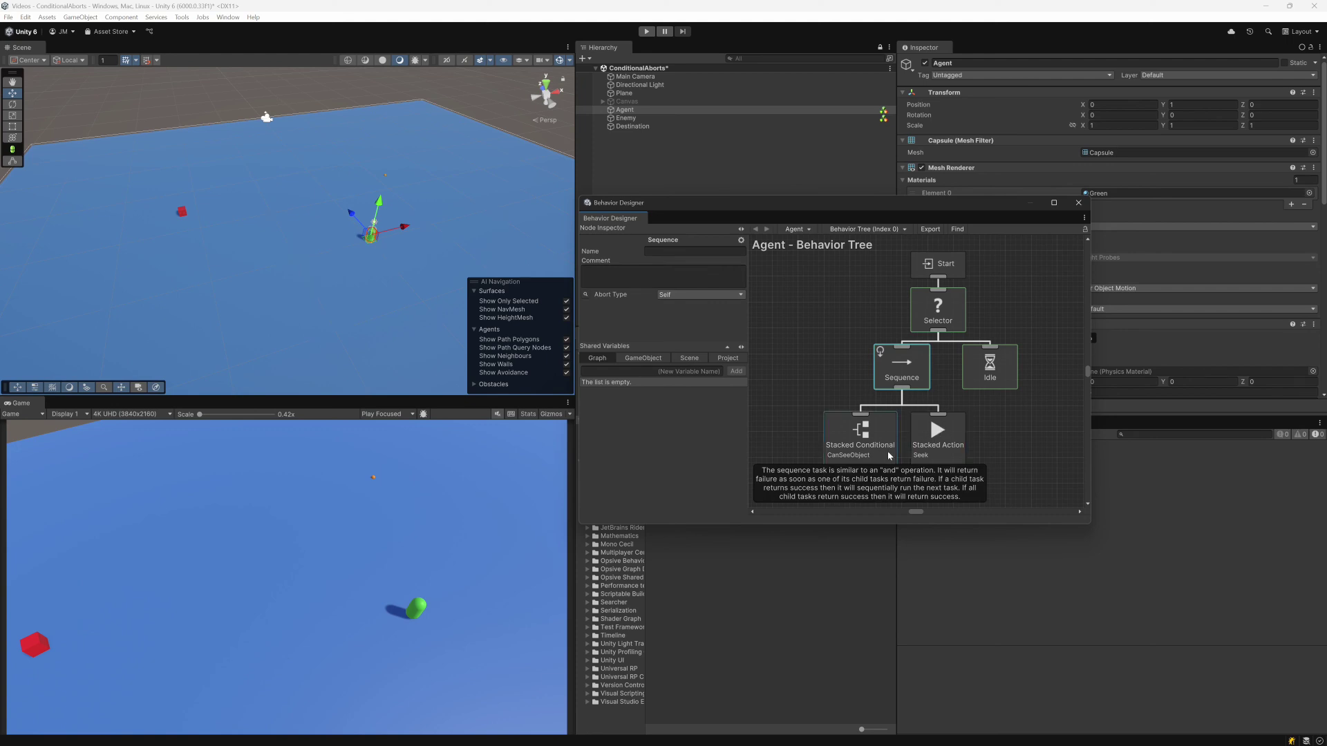
{"action": "left_click", "coordinate": [1043, 448]}
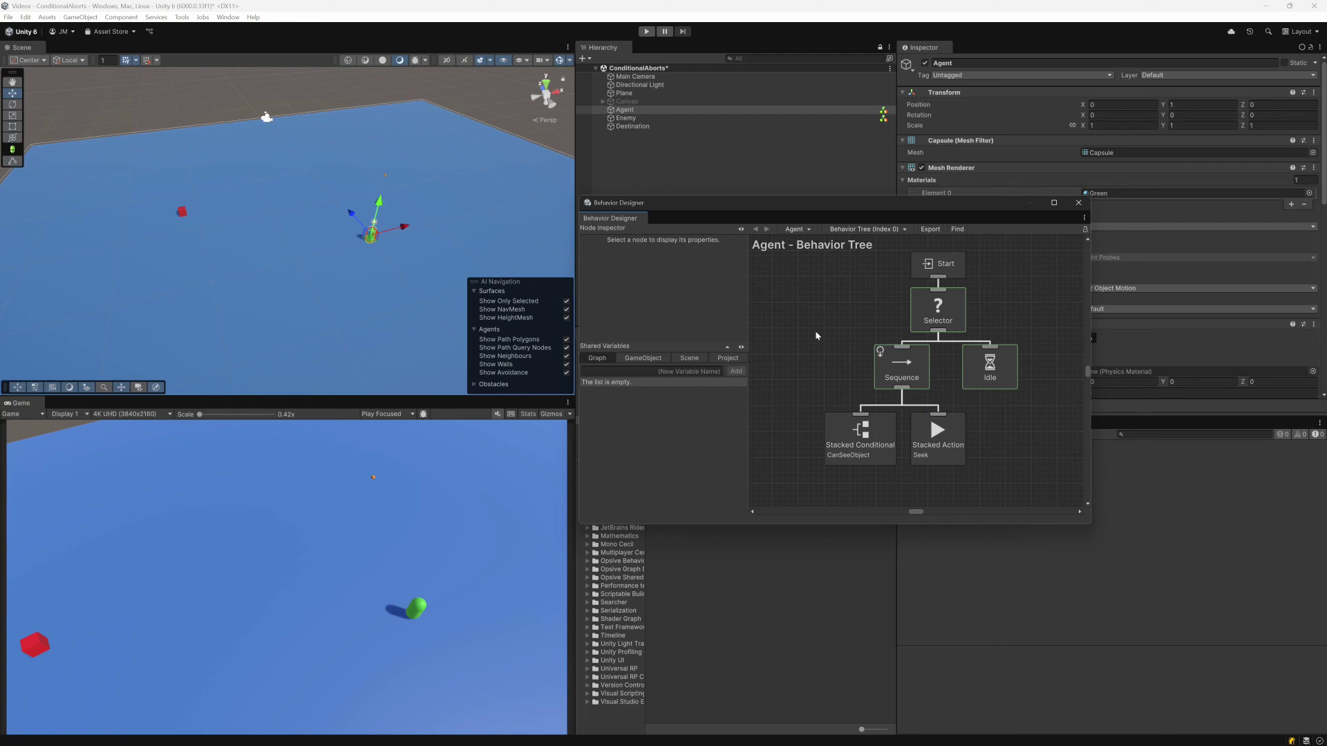
- Set the Abort Type of the Agent tree's Sequence node to Both
{"action": "left_click", "coordinate": [923, 369]}
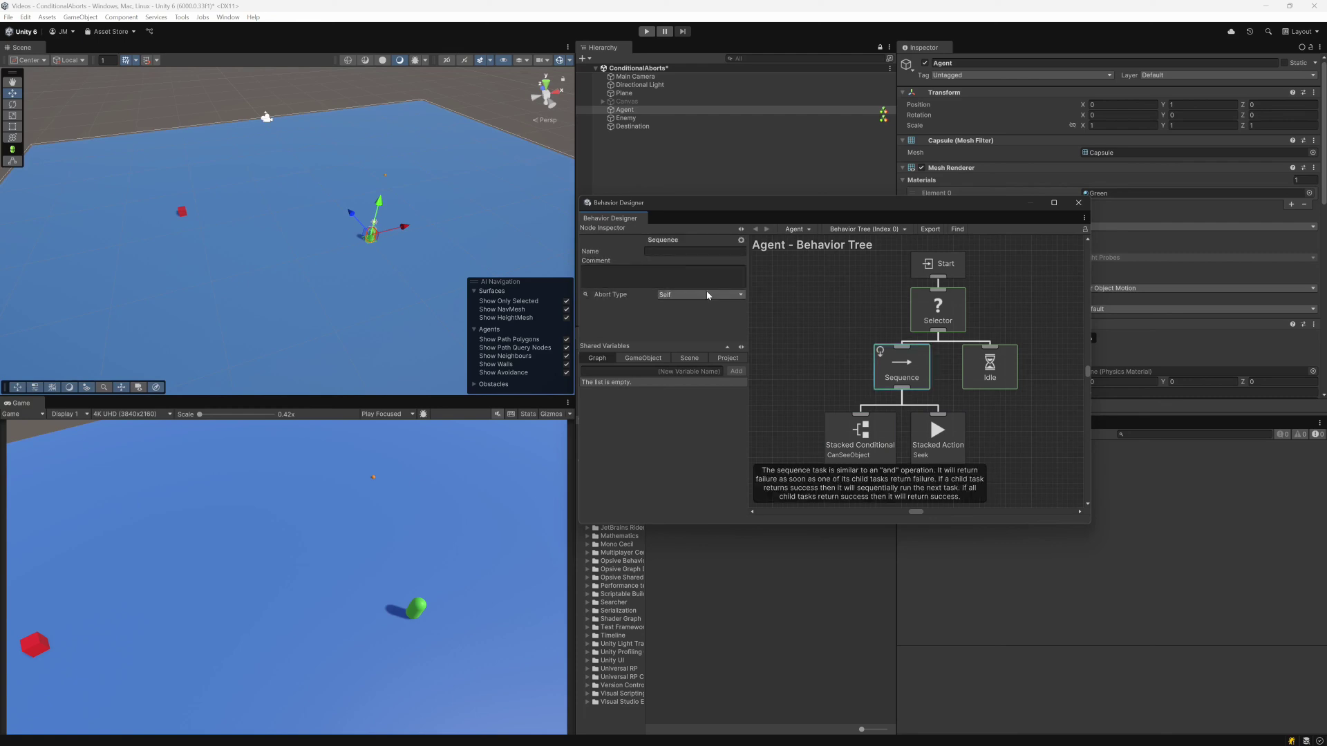
{"action": "left_click", "coordinate": [708, 296]}
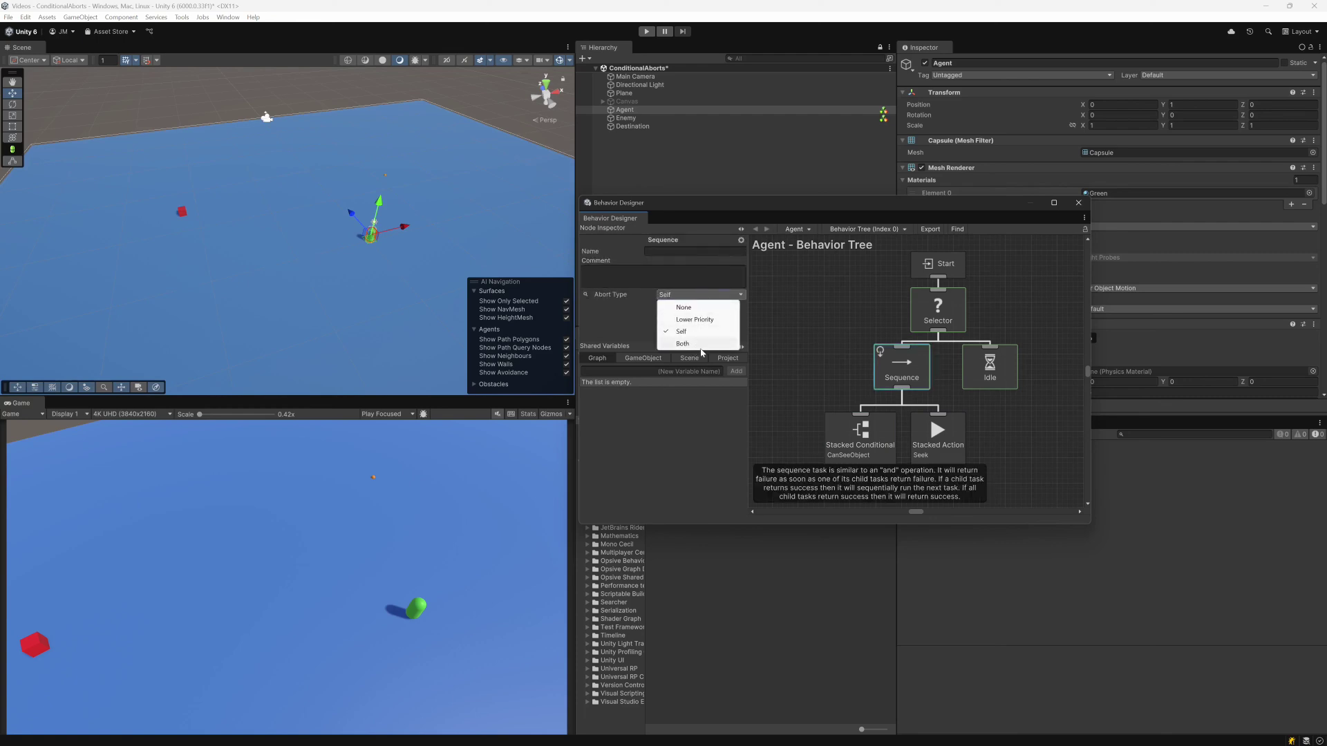
{"action": "left_click", "coordinate": [704, 344]}
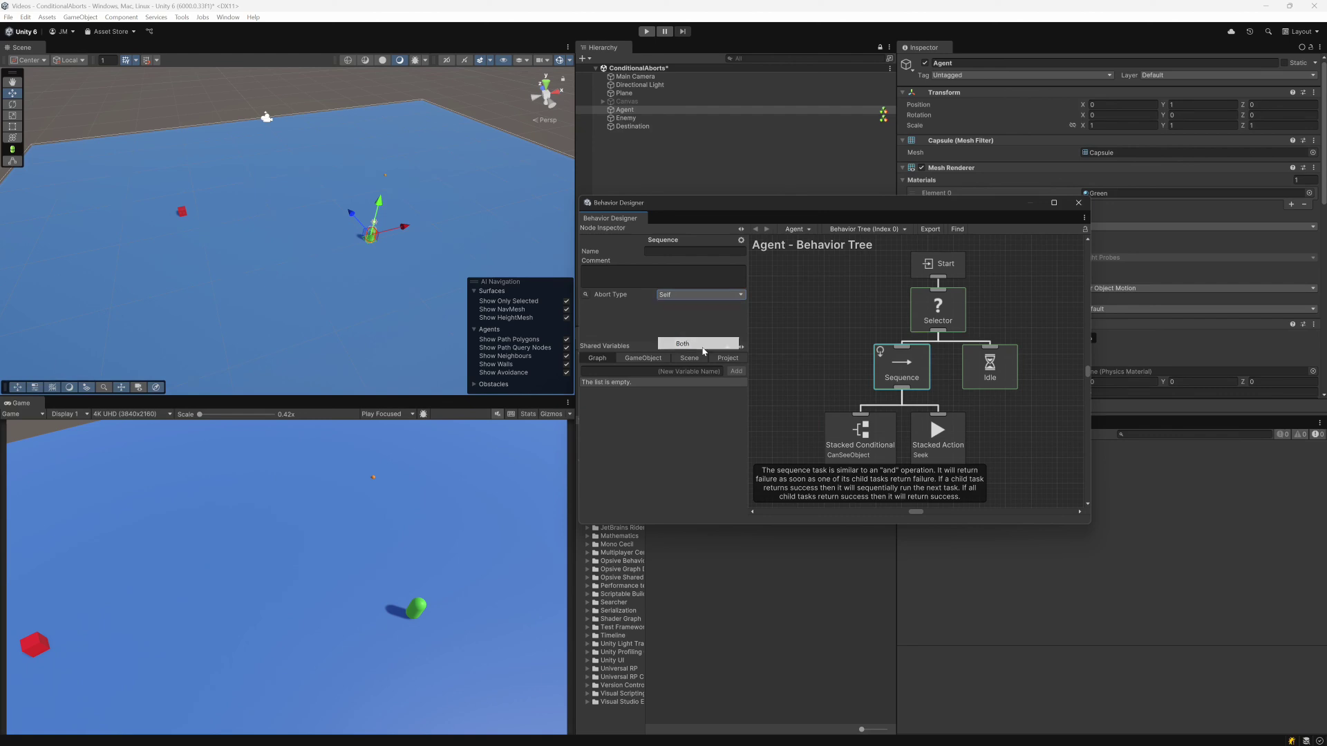
{"action": "left_click", "coordinate": [707, 296]}
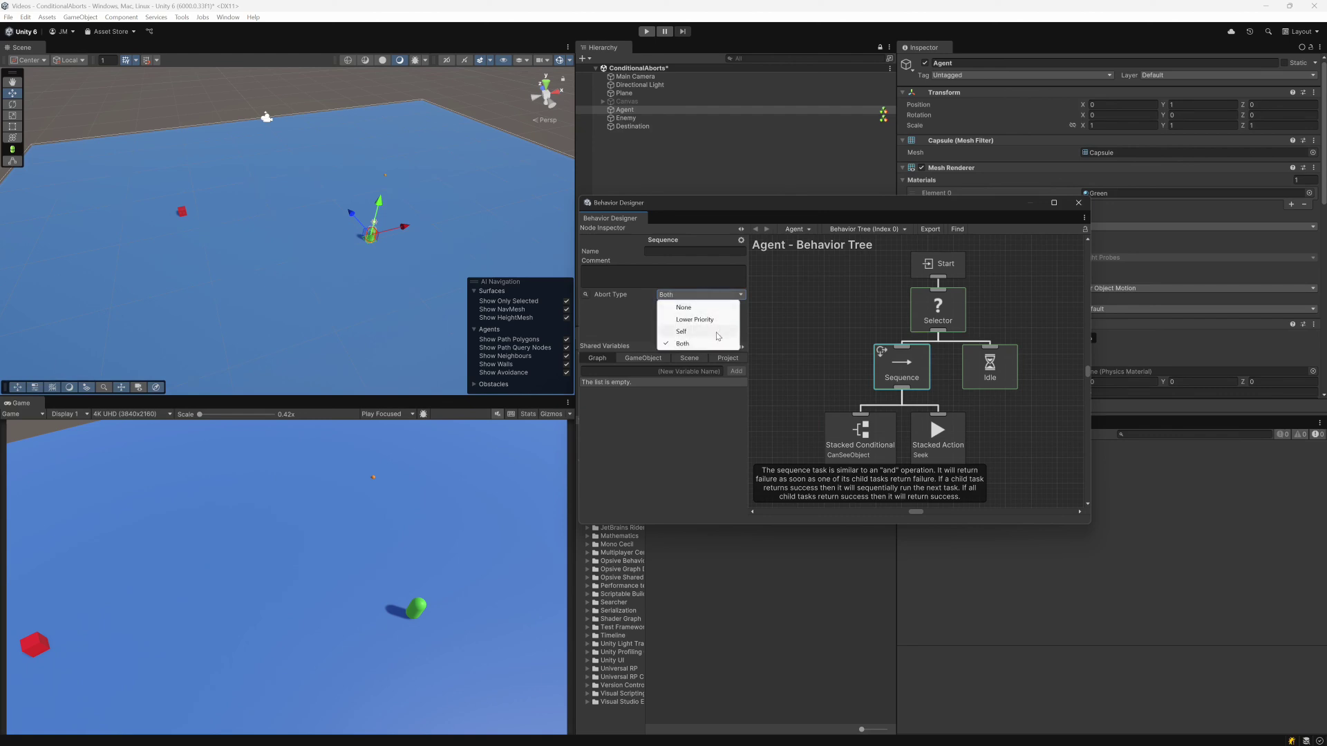
{"action": "left_click", "coordinate": [1016, 417]}
- Run the scene again and pause it once the Agent detects the Enemy and its Seek action is active
{"action": "left_click", "coordinate": [647, 32]}
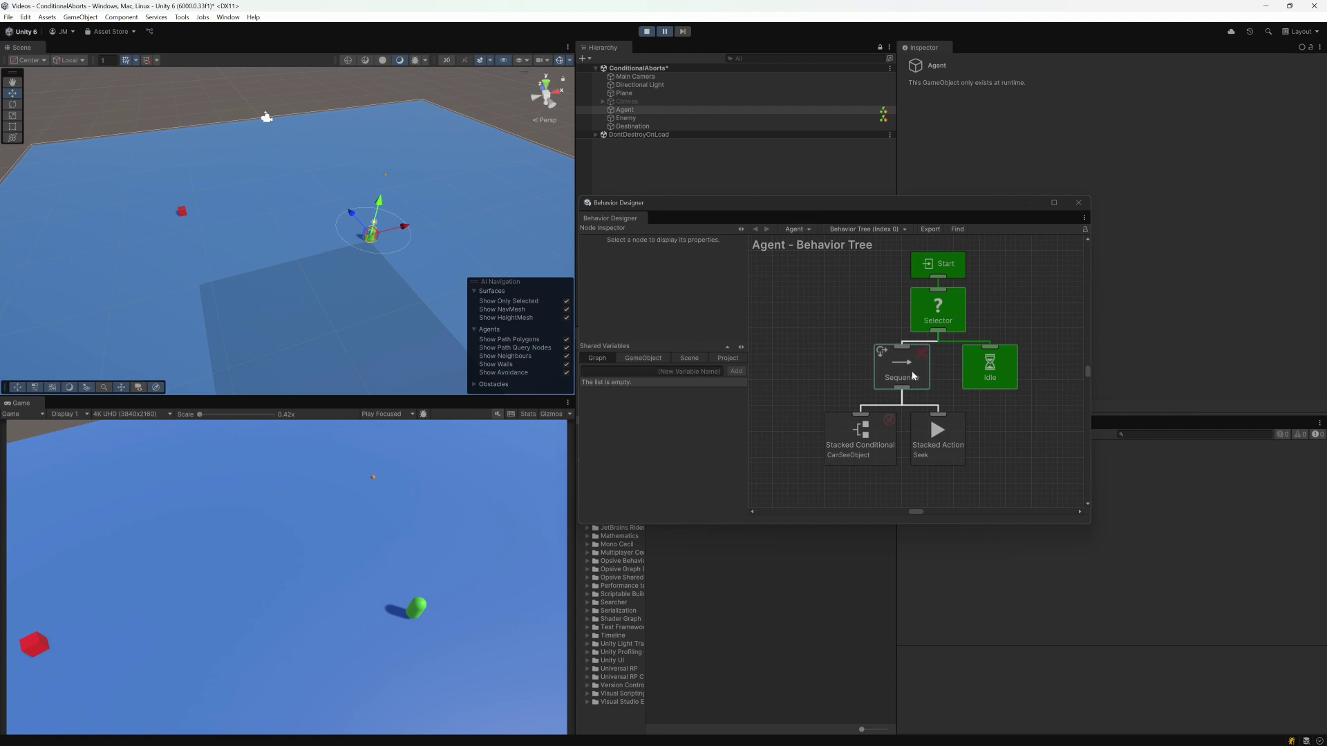
{"action": "left_click", "coordinate": [666, 32]}
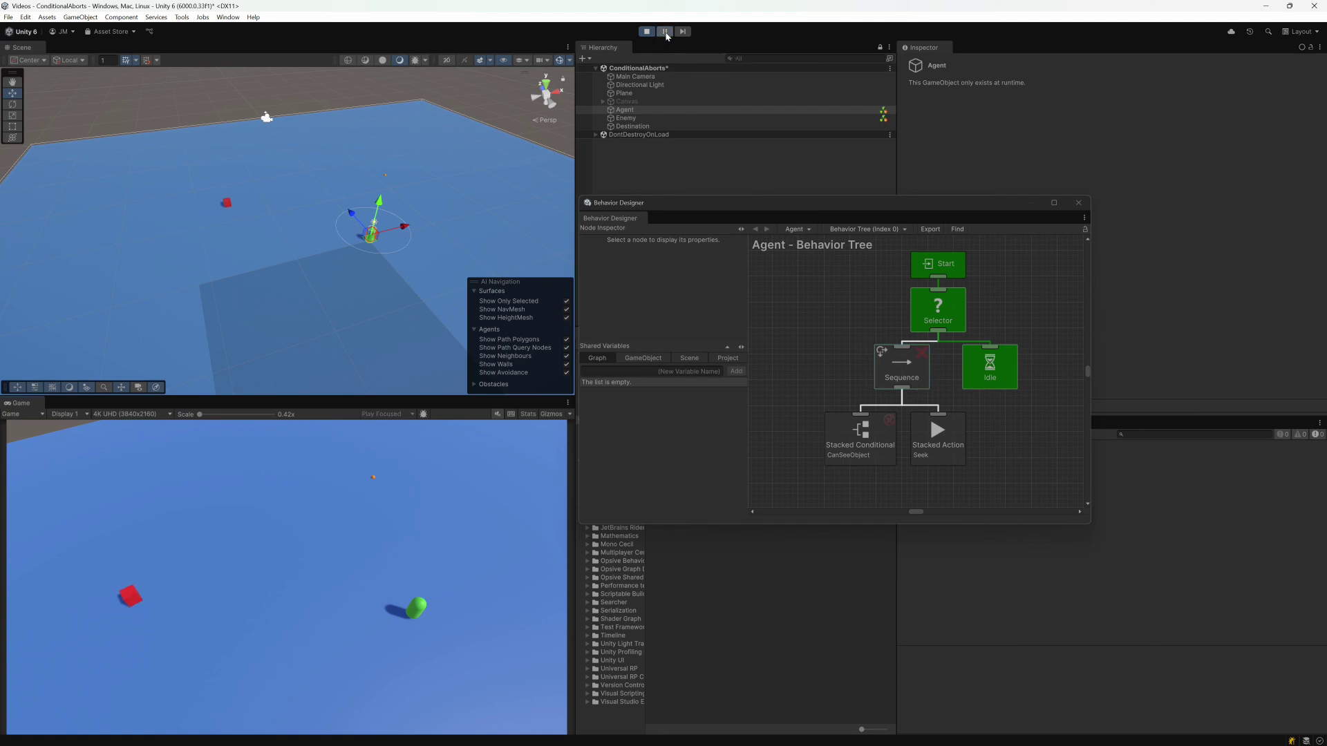
{"action": "left_click", "coordinate": [666, 33]}
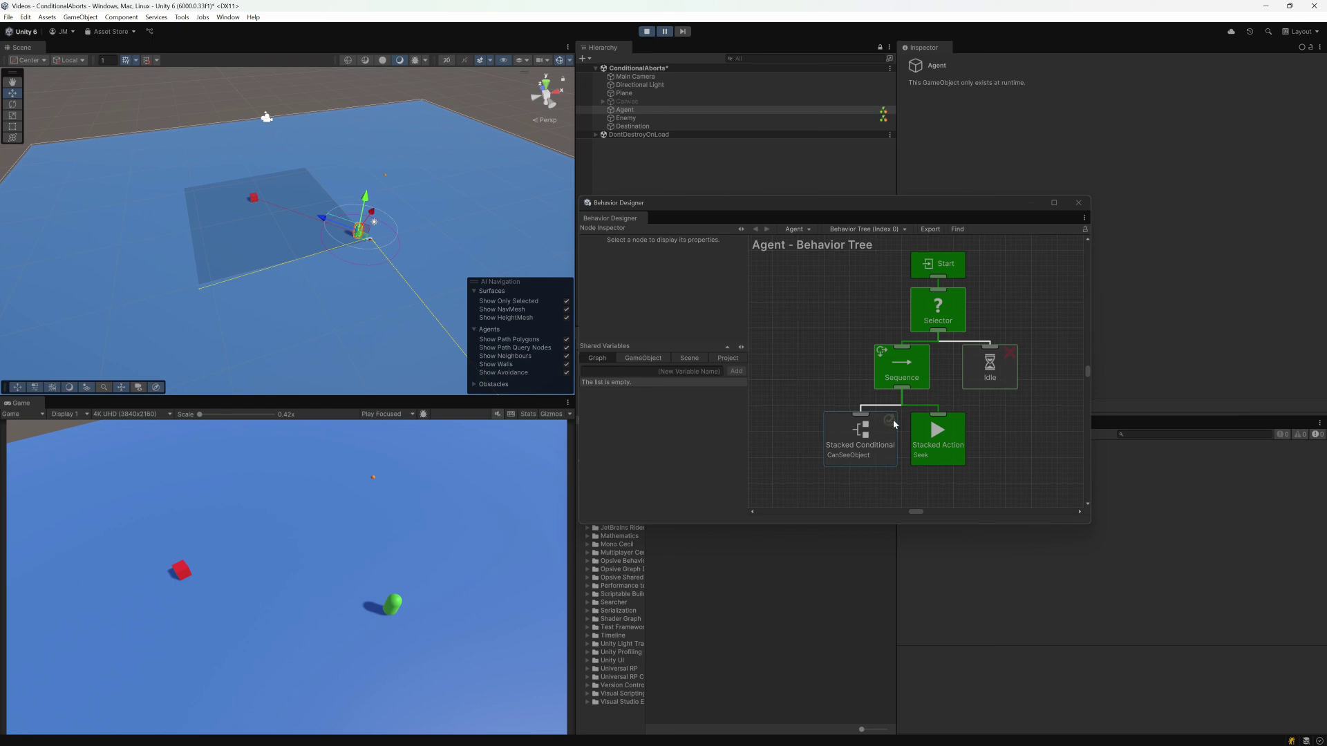
{"action": "left_click", "coordinate": [829, 383]}
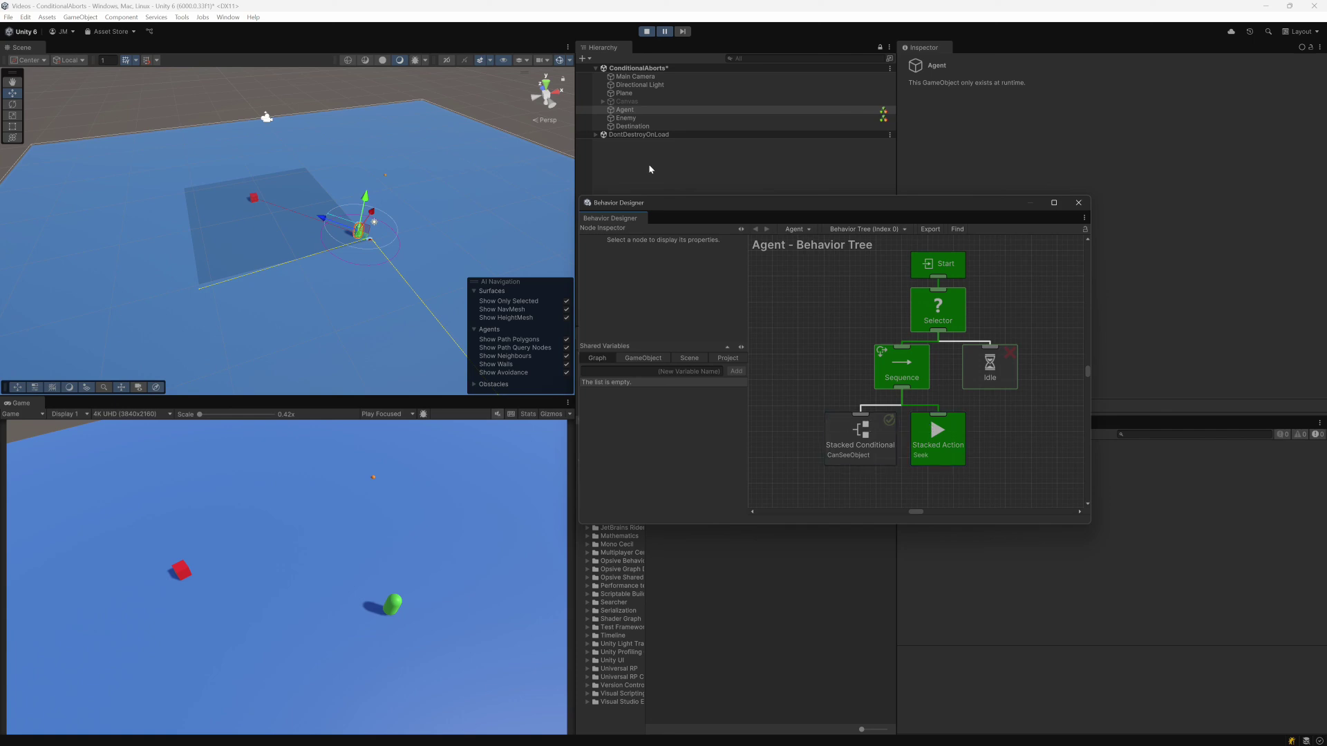
- Move the Enemy out of the Agent's view to Z about -5.85 and resume the simulation with the Agent's tree shown
{"action": "left_click", "coordinate": [630, 120]}
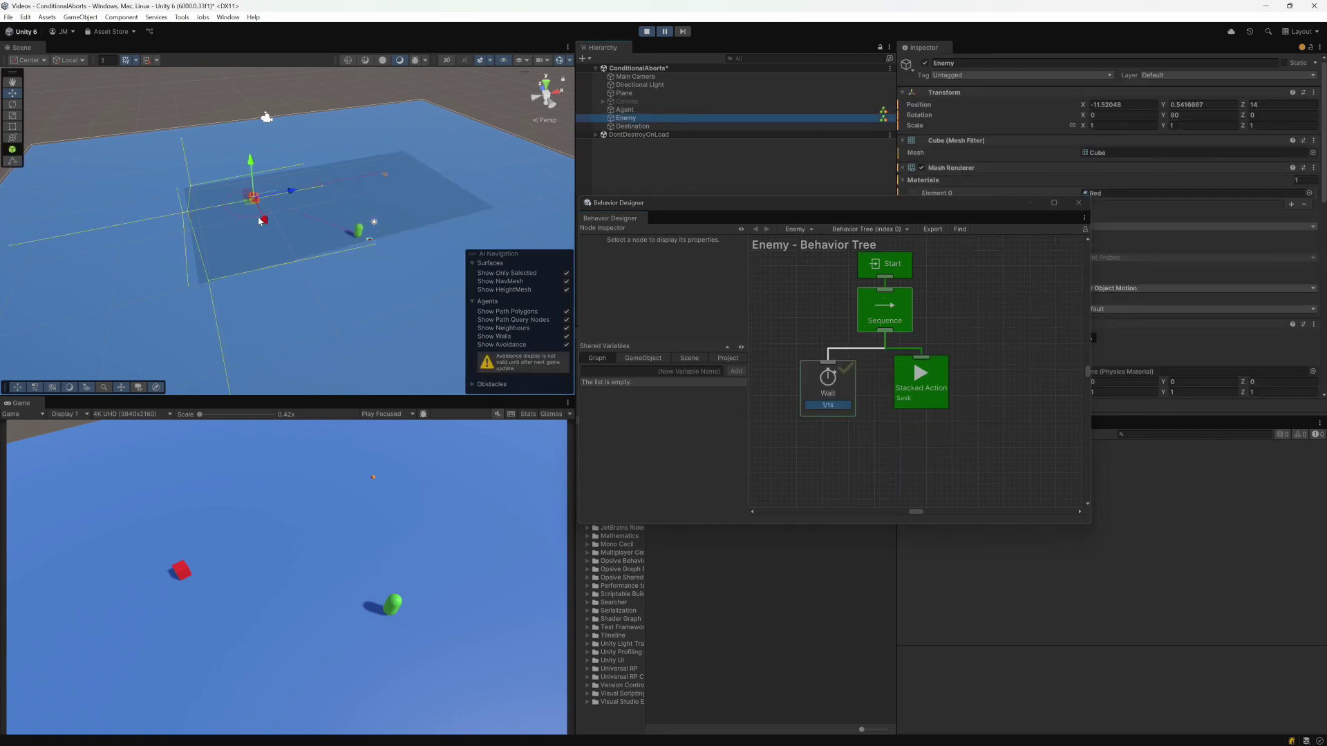
{"action": "left_click_drag", "start_coordinate": [264, 221], "coordinate": [337, 325]}
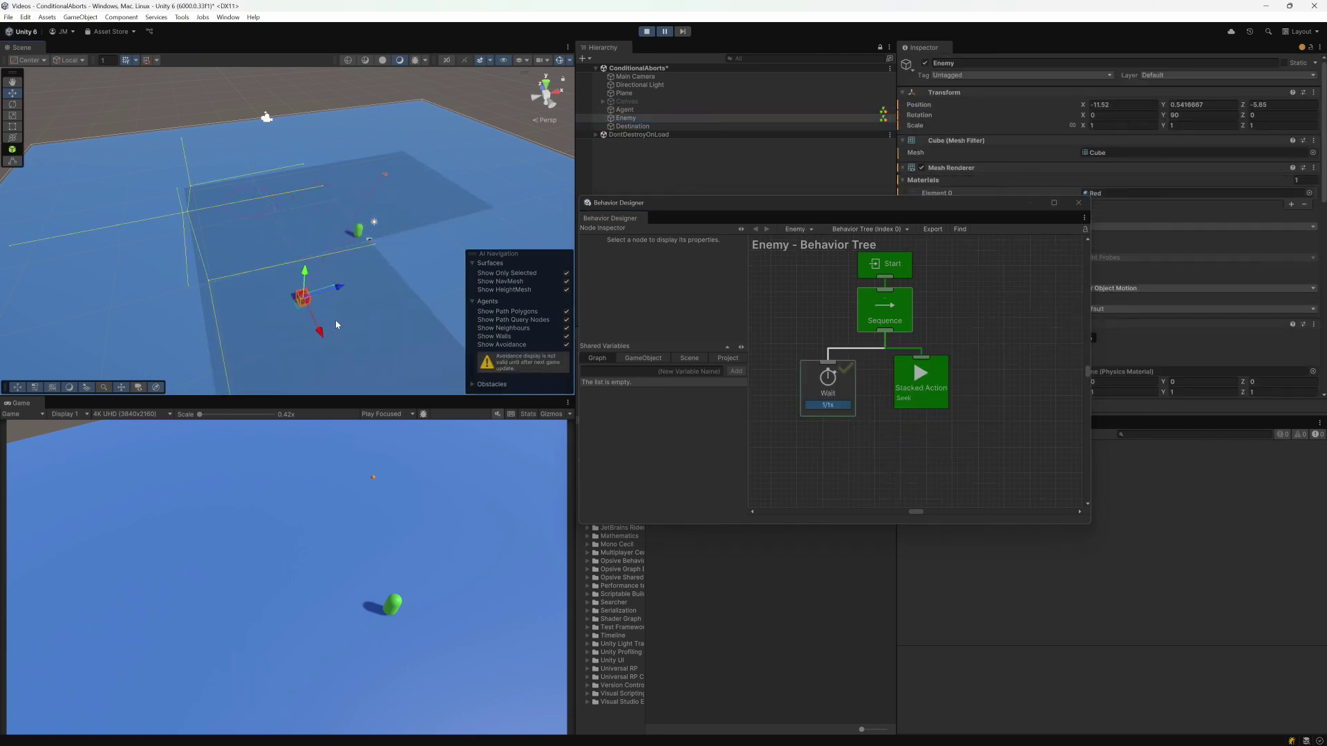
{"action": "left_click", "coordinate": [646, 109]}
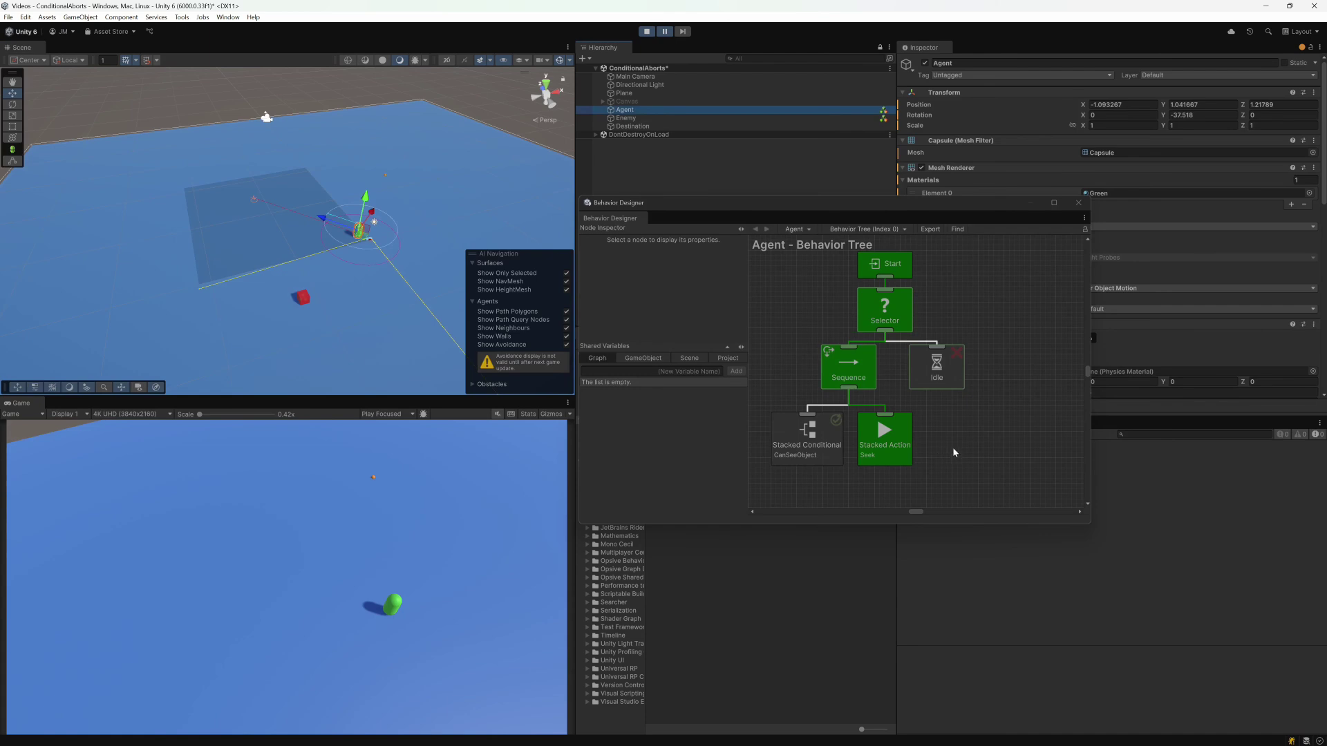
{"action": "left_click", "coordinate": [665, 32]}
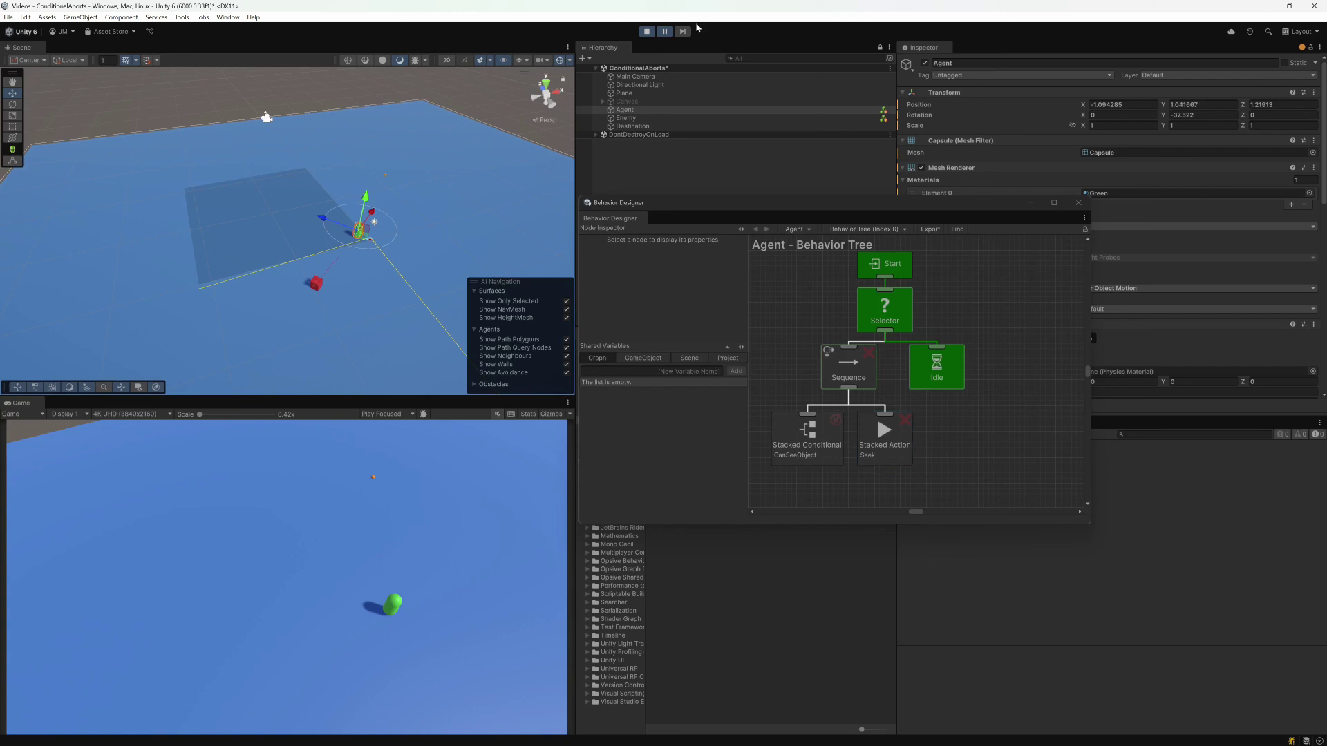
- Stop the simulation and set the Abort Type of the Agent tree's Sequence node to Lower Priority
{"action": "left_click", "coordinate": [645, 32]}
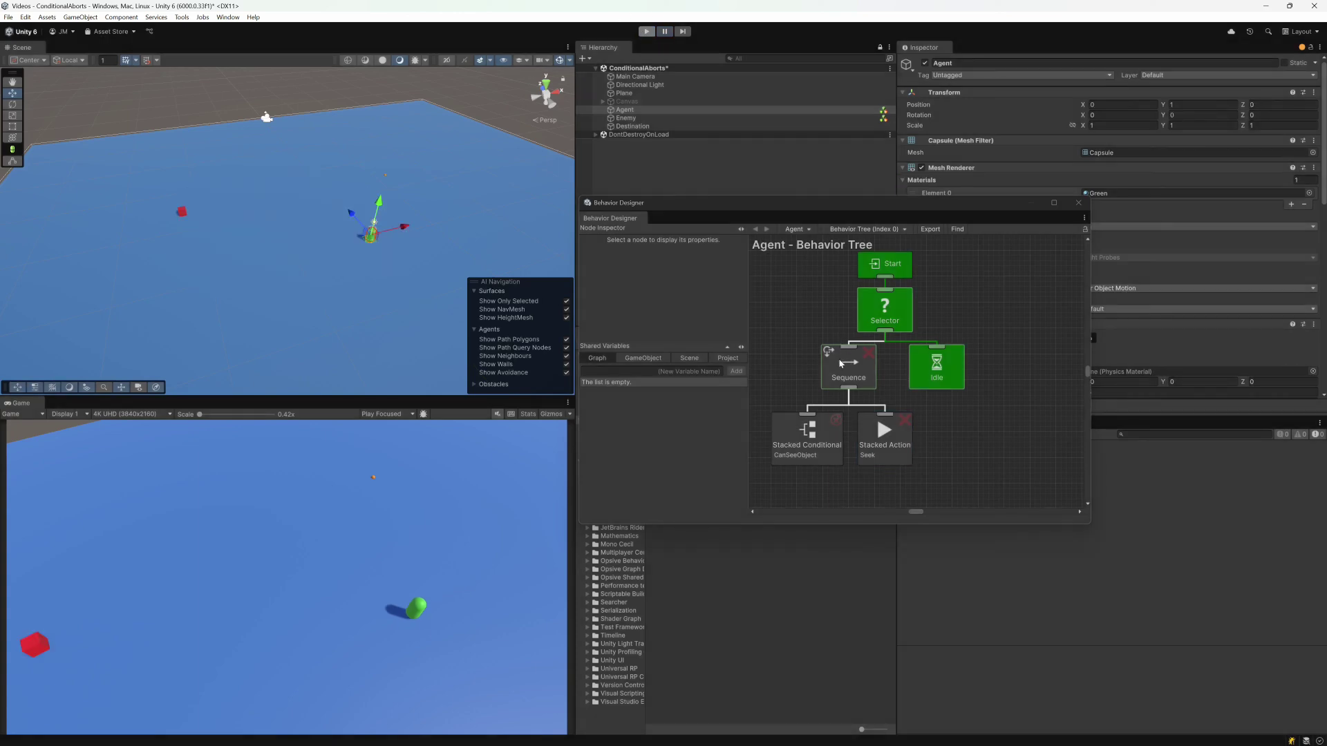
{"action": "left_click", "coordinate": [700, 295]}
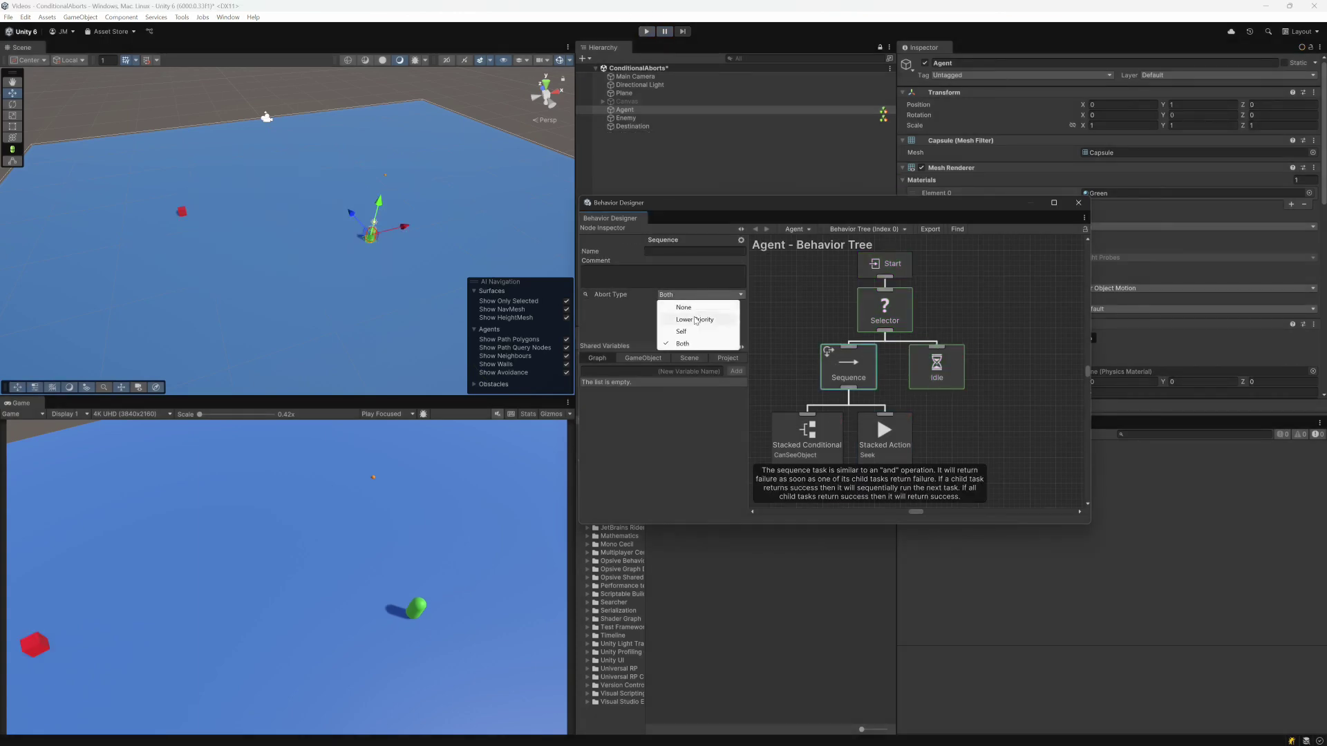
{"action": "left_click", "coordinate": [692, 318]}
{"action": "left_click", "coordinate": [981, 418]}
- Run the scene, move the detected Enemy out of the Agent's view, and pause the resumed simulation with the Agent's tree shown
{"action": "left_click", "coordinate": [646, 31]}
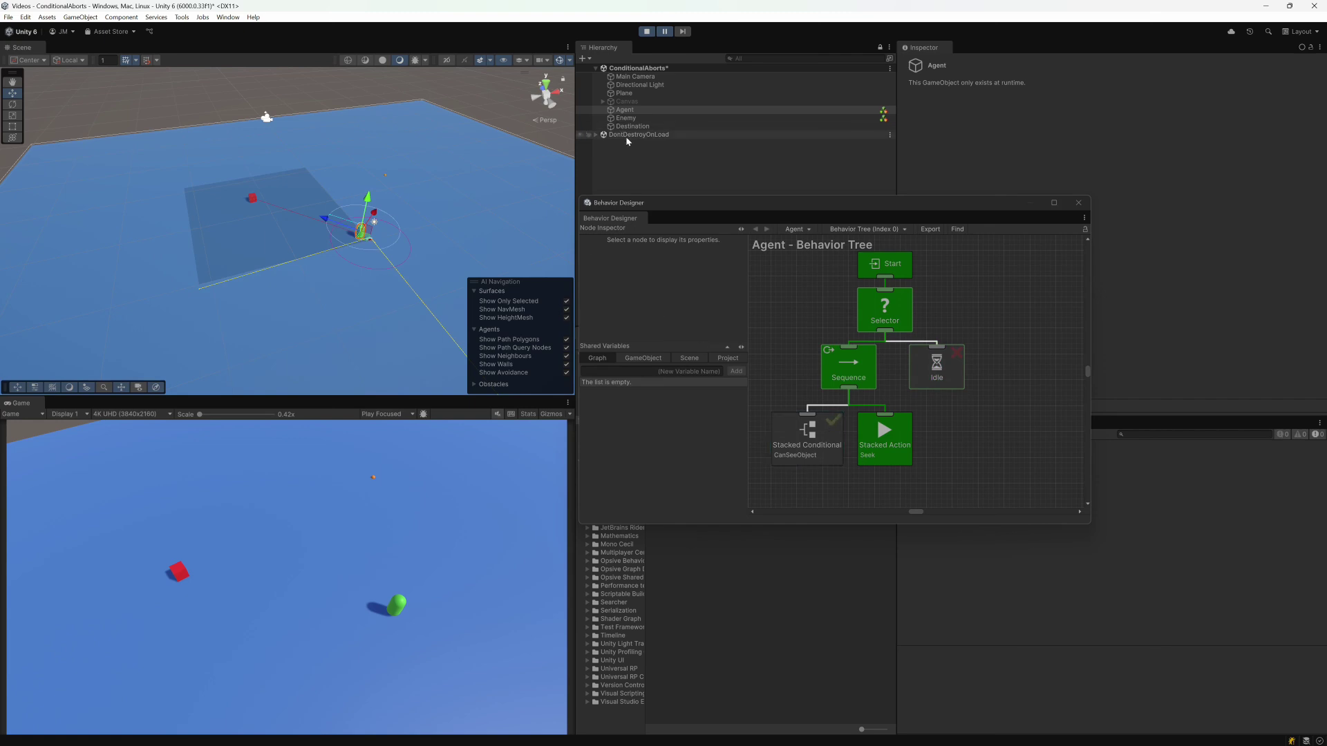
{"action": "left_click", "coordinate": [626, 118]}
{"action": "left_click_drag", "start_coordinate": [263, 223], "coordinate": [313, 300]}
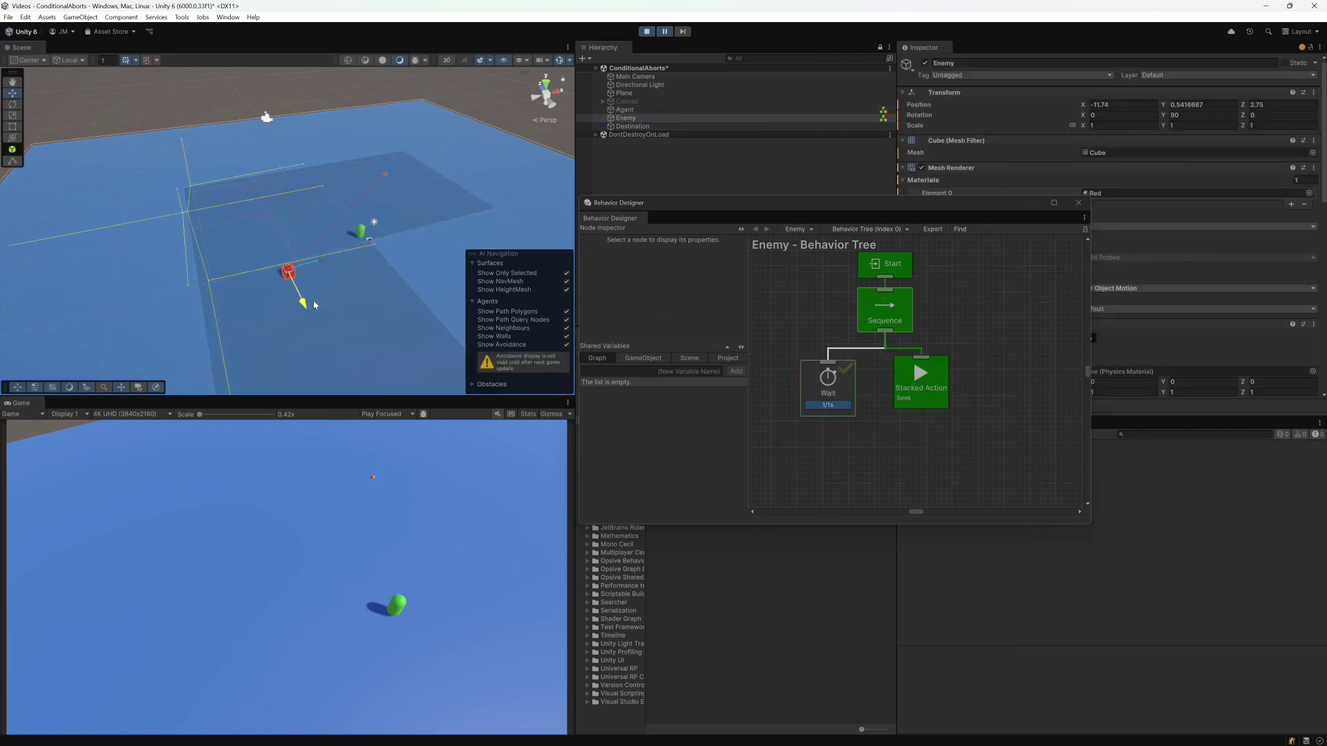
{"action": "left_click", "coordinate": [649, 110]}
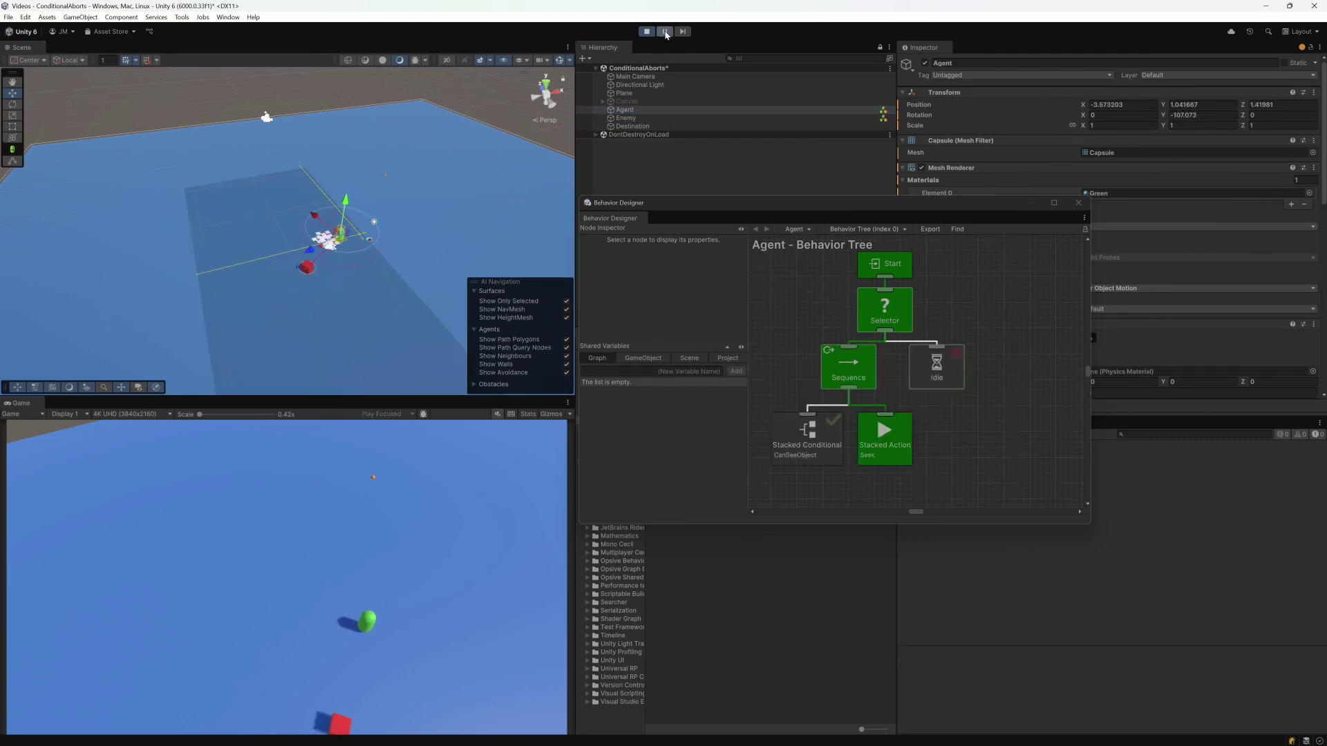
{"action": "left_click", "coordinate": [665, 31]}
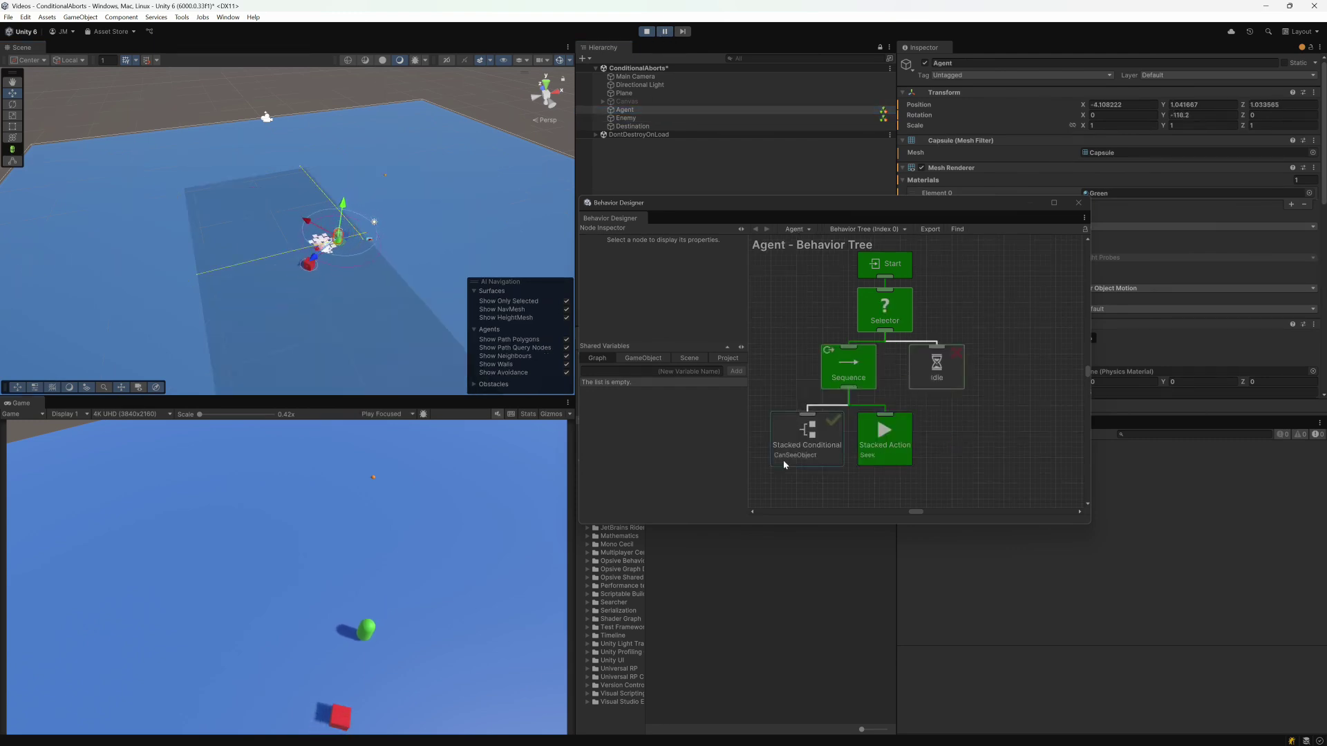